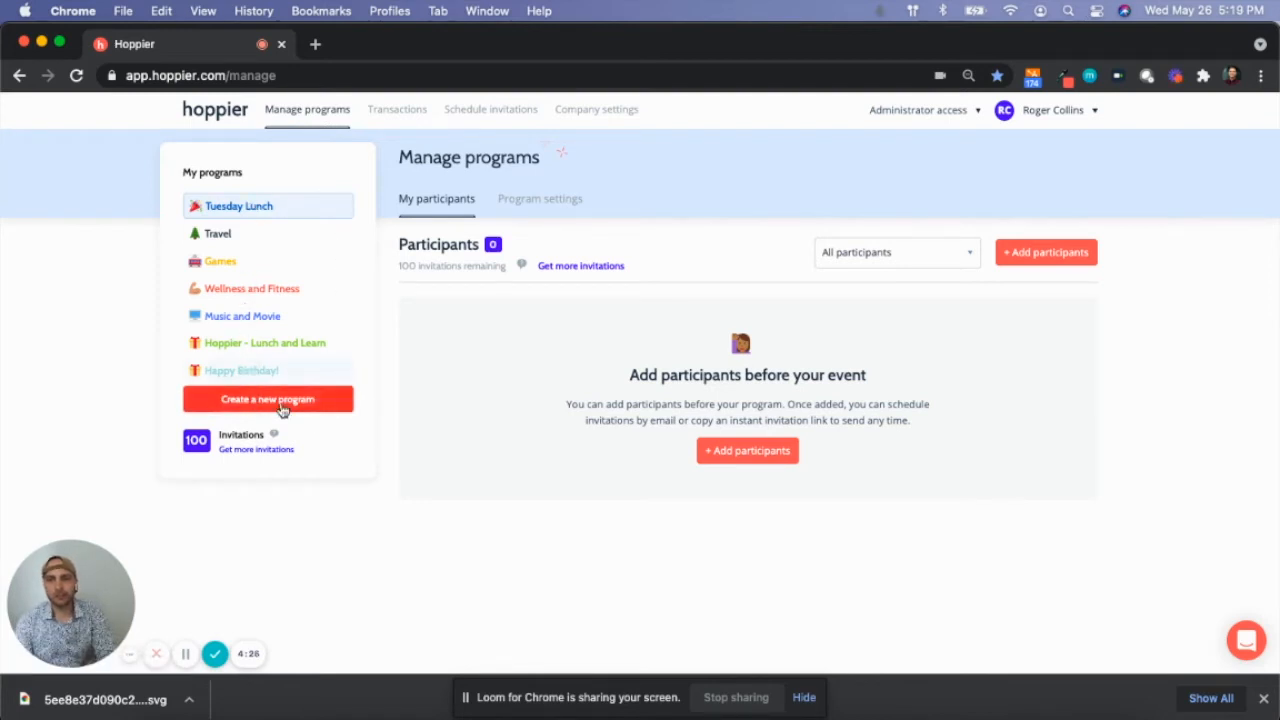
- Create a new program and name it "Thursday Lunch - Team Meeting"
left_click(268, 400)
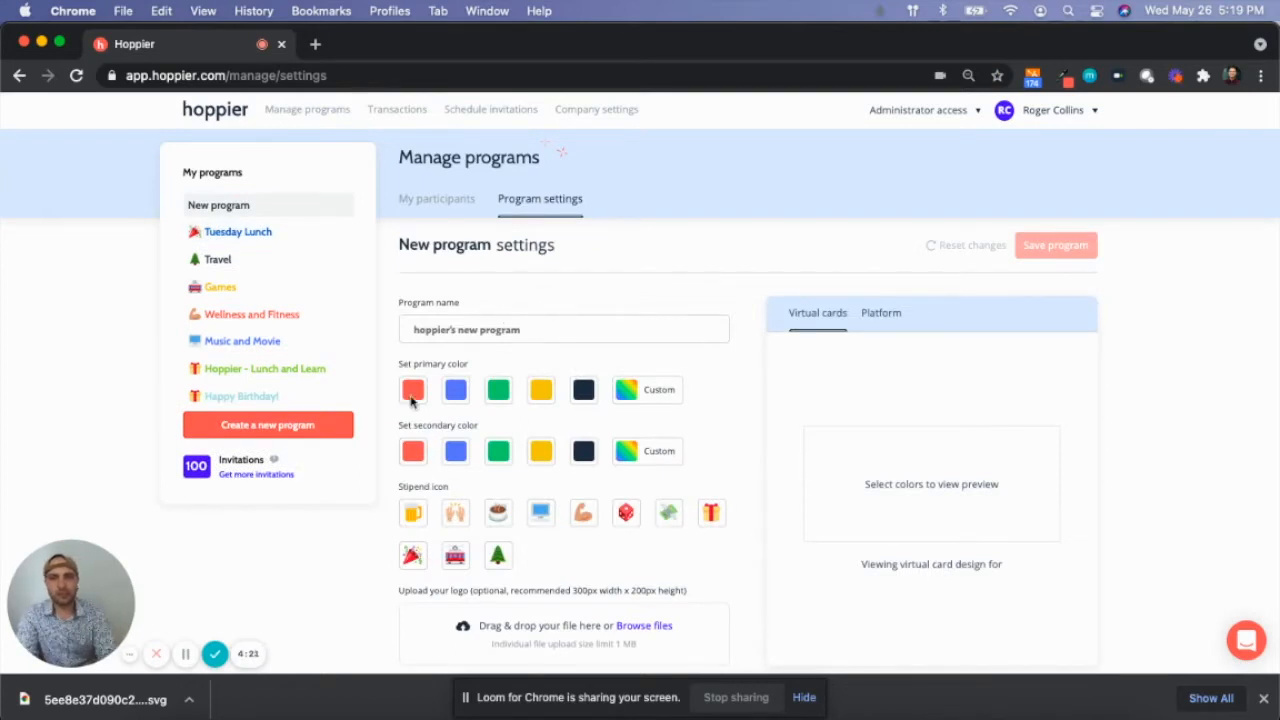
left_click(521, 332)
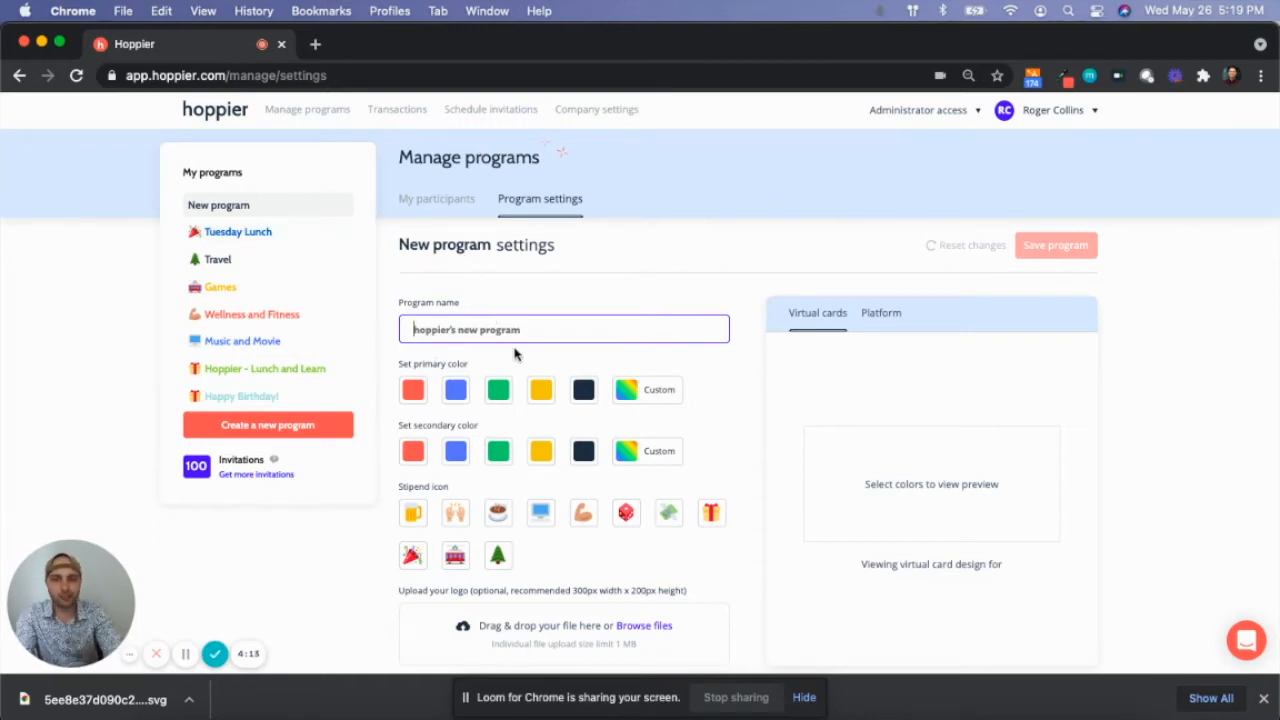
type("Thu")
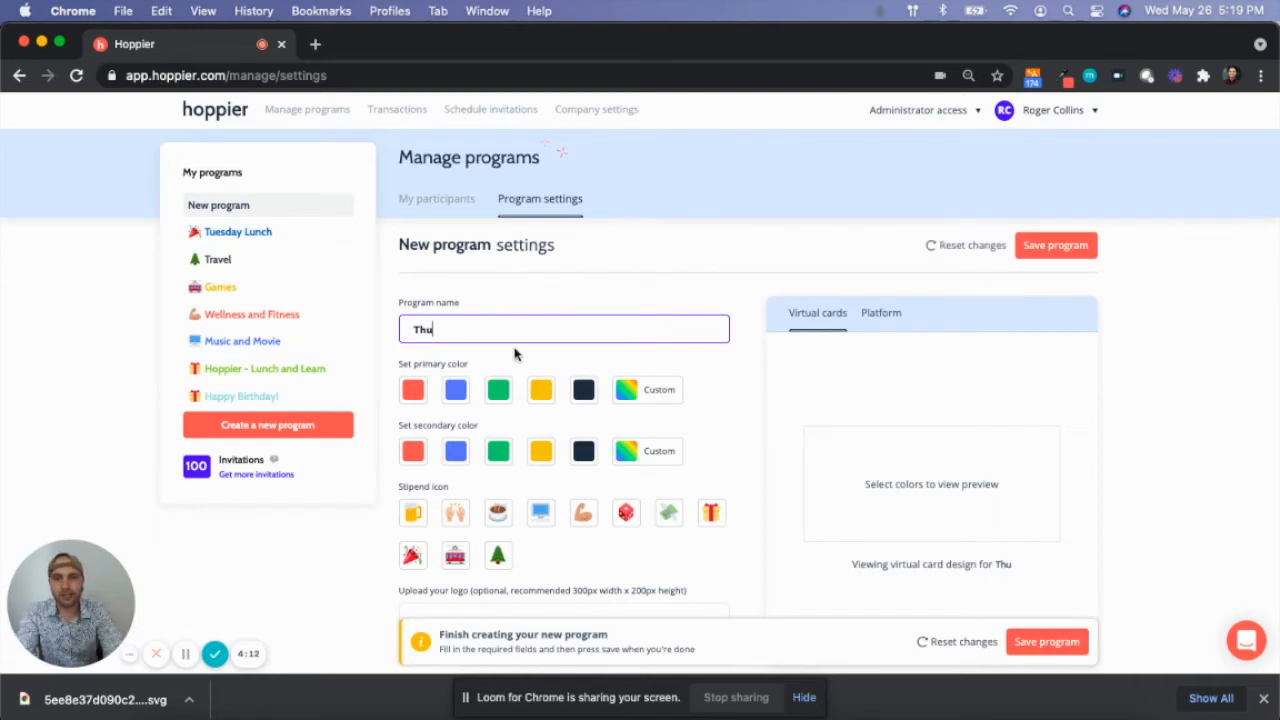
type("rsday Lunch")
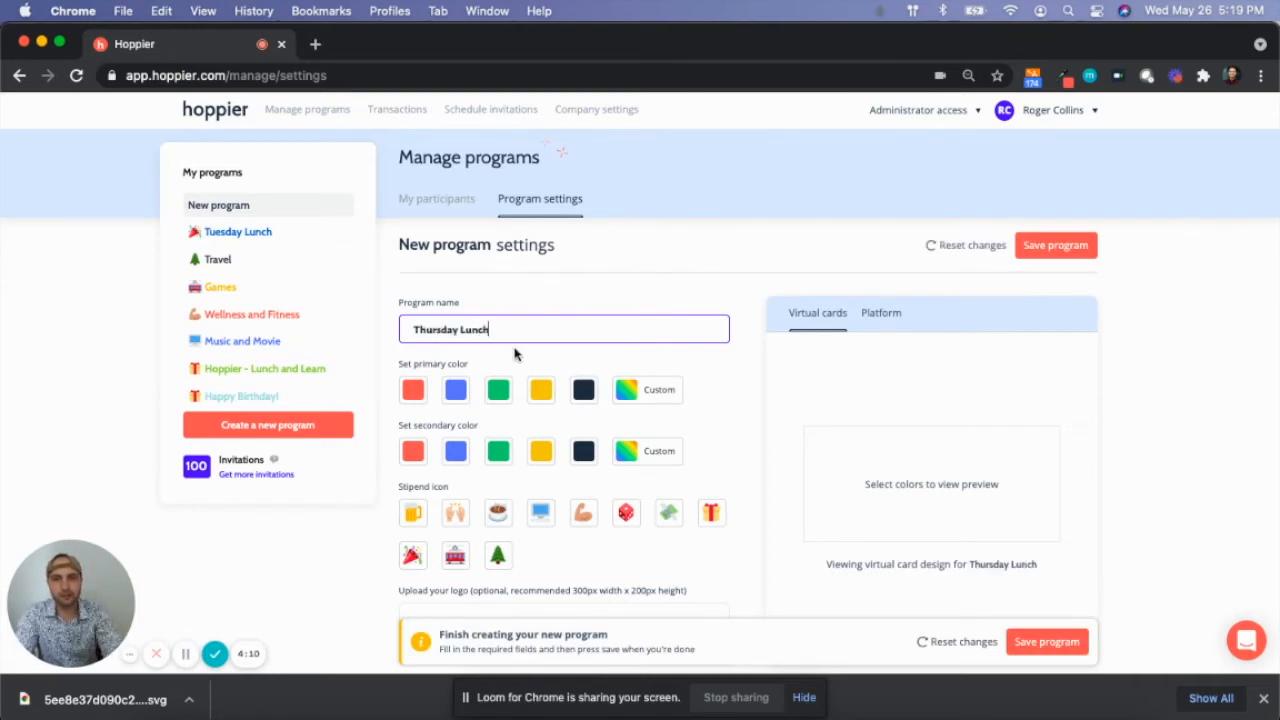
type(" - Team Meeting")
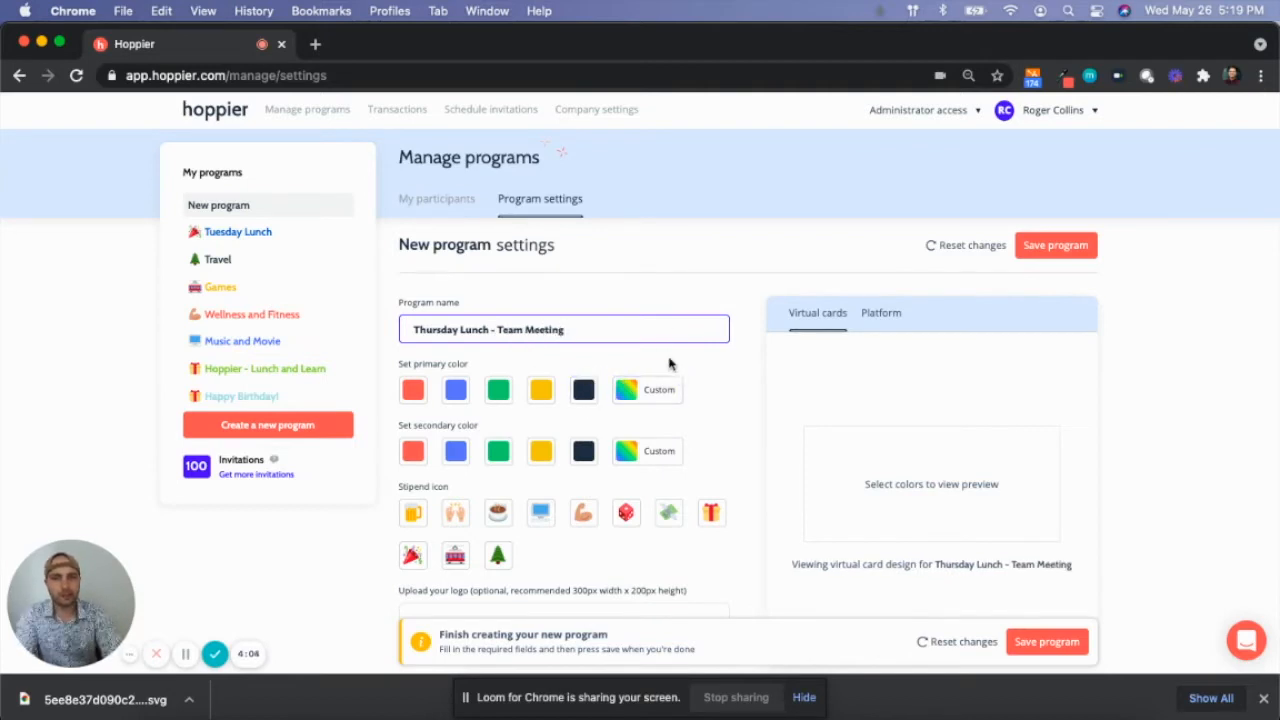
- Set the program's primary color to the green preset and its secondary color to the yellow preset
left_click(499, 393)
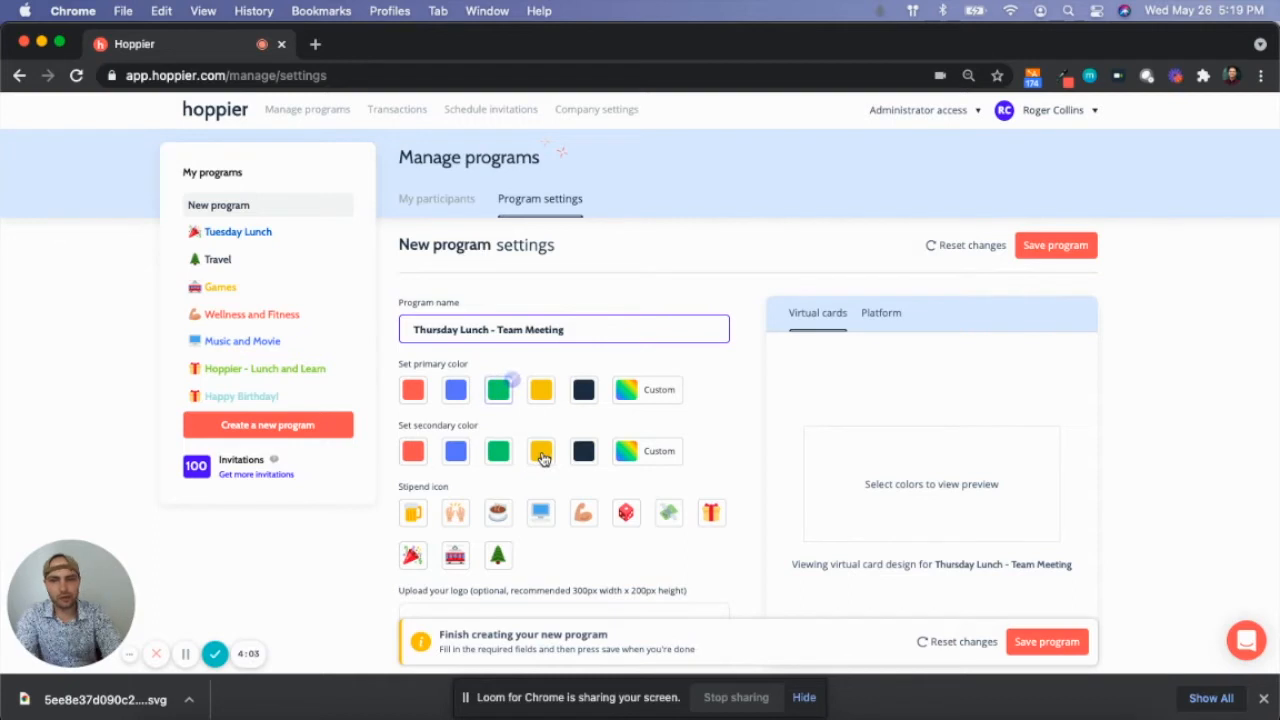
left_click(547, 459)
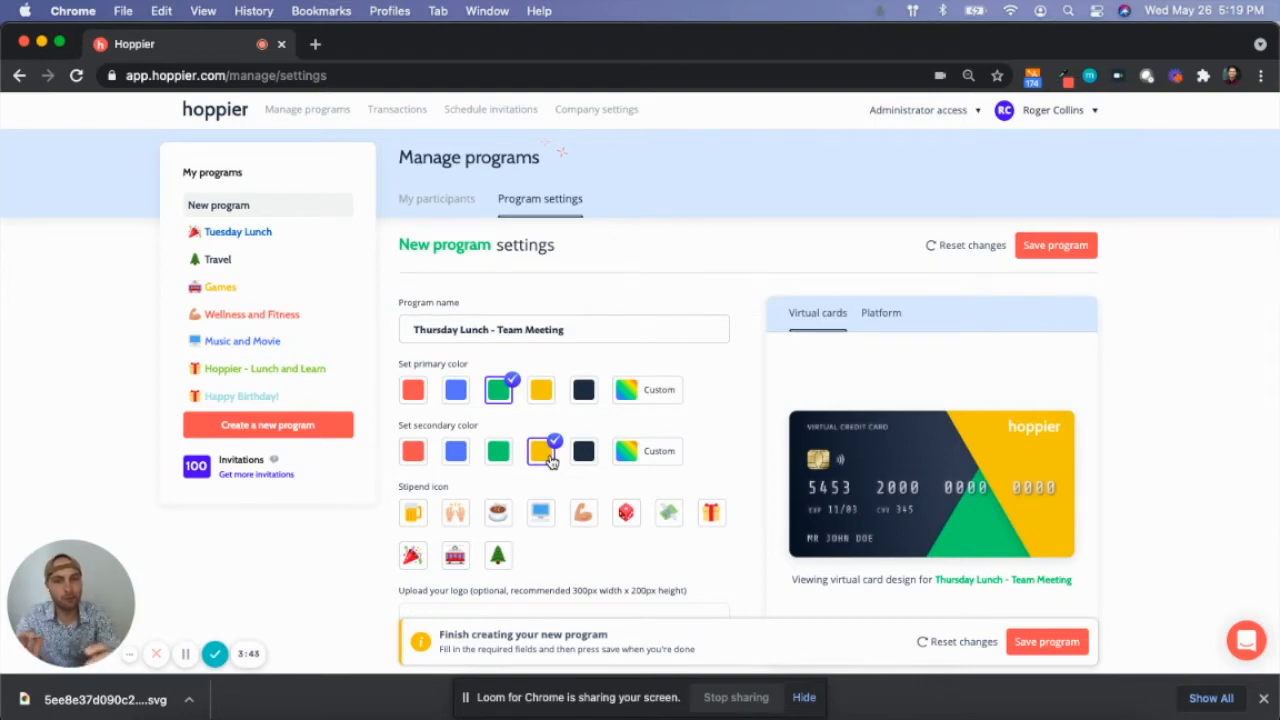
- Copy the hex code #ee5e5f from the Eye Dropper extension and set it as the program's custom primary color
left_click(650, 397)
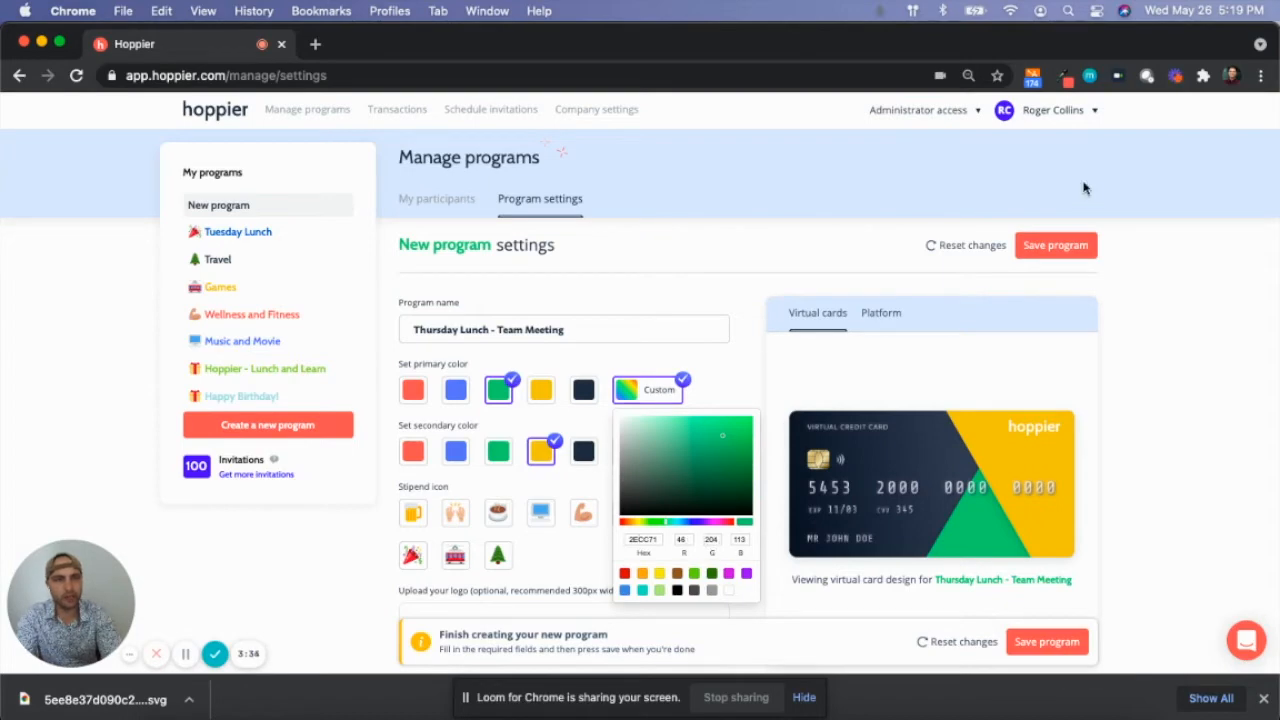
left_click(1065, 84)
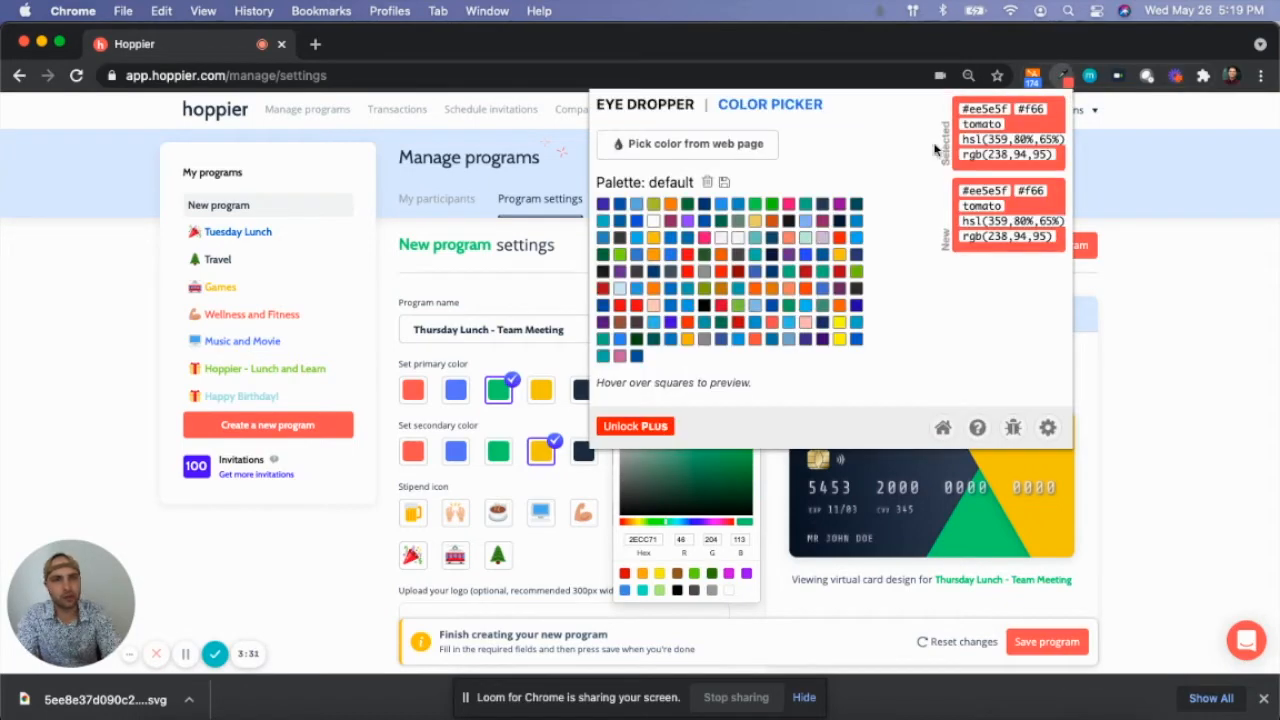
left_click_drag(962, 109, 1008, 113)
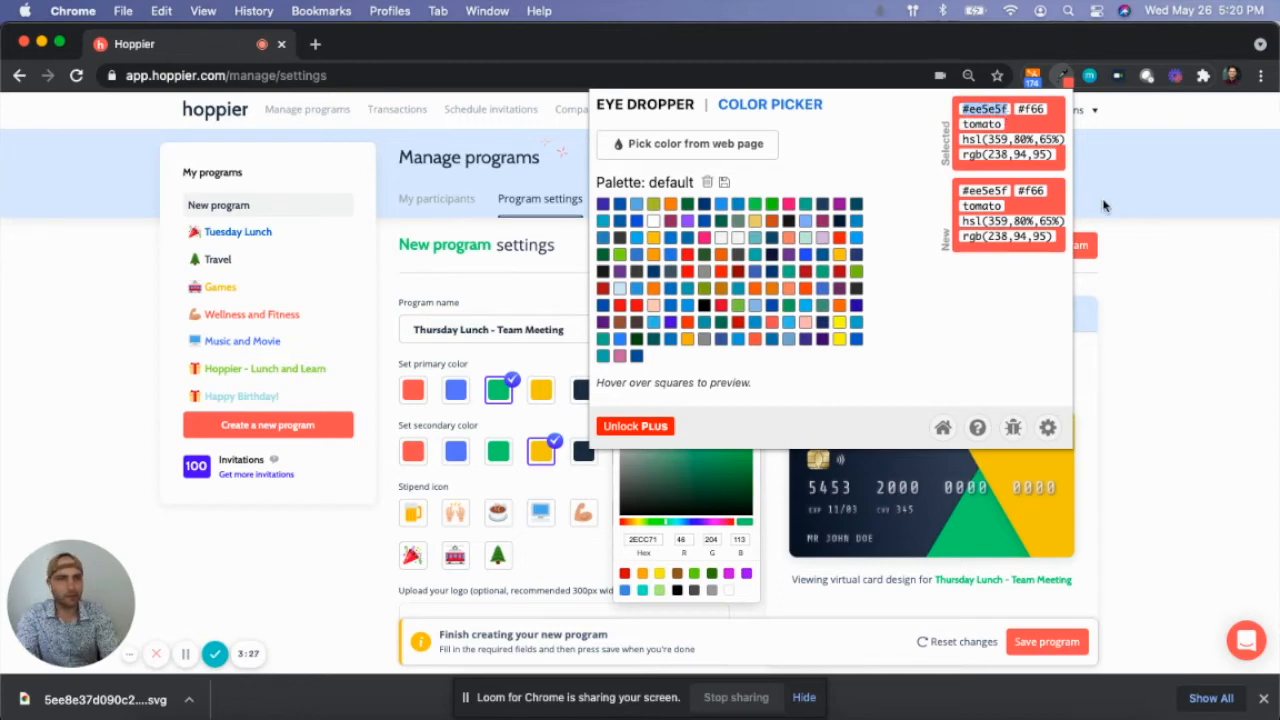
left_click(1193, 311)
left_click(655, 389)
double_click(643, 541)
type("EE5E5F")
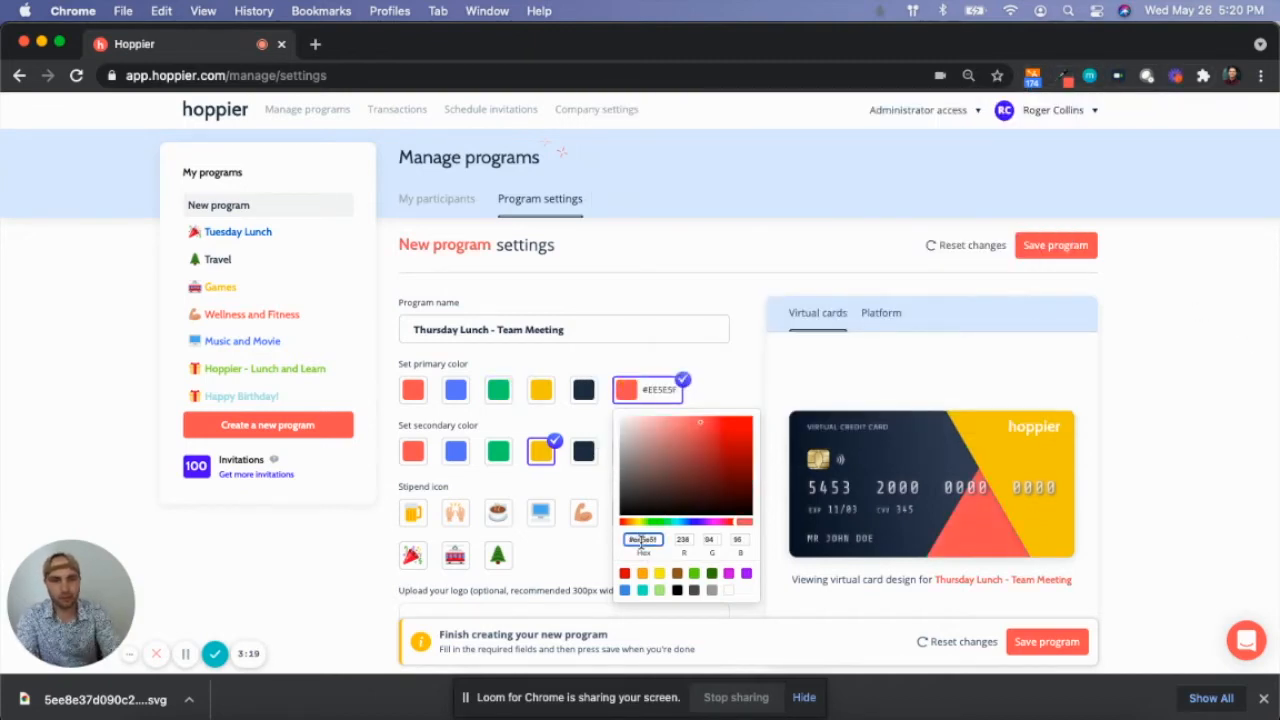
left_click(722, 376)
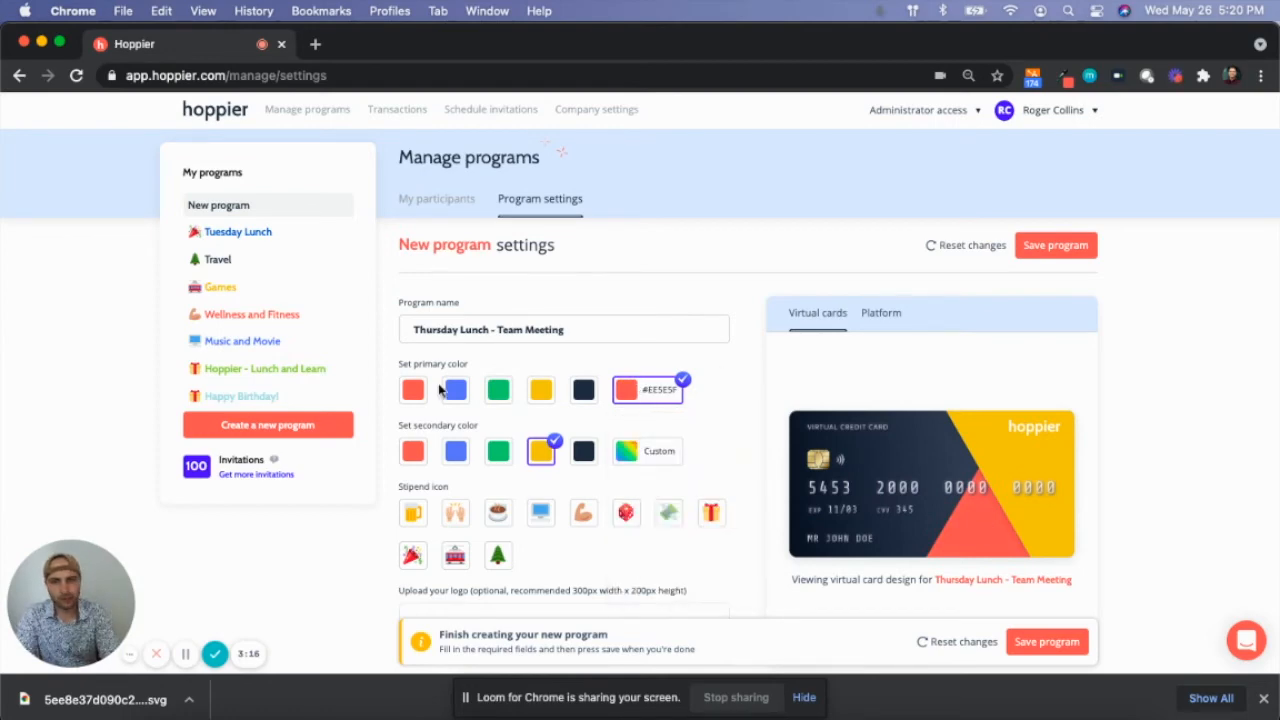
left_click(408, 394)
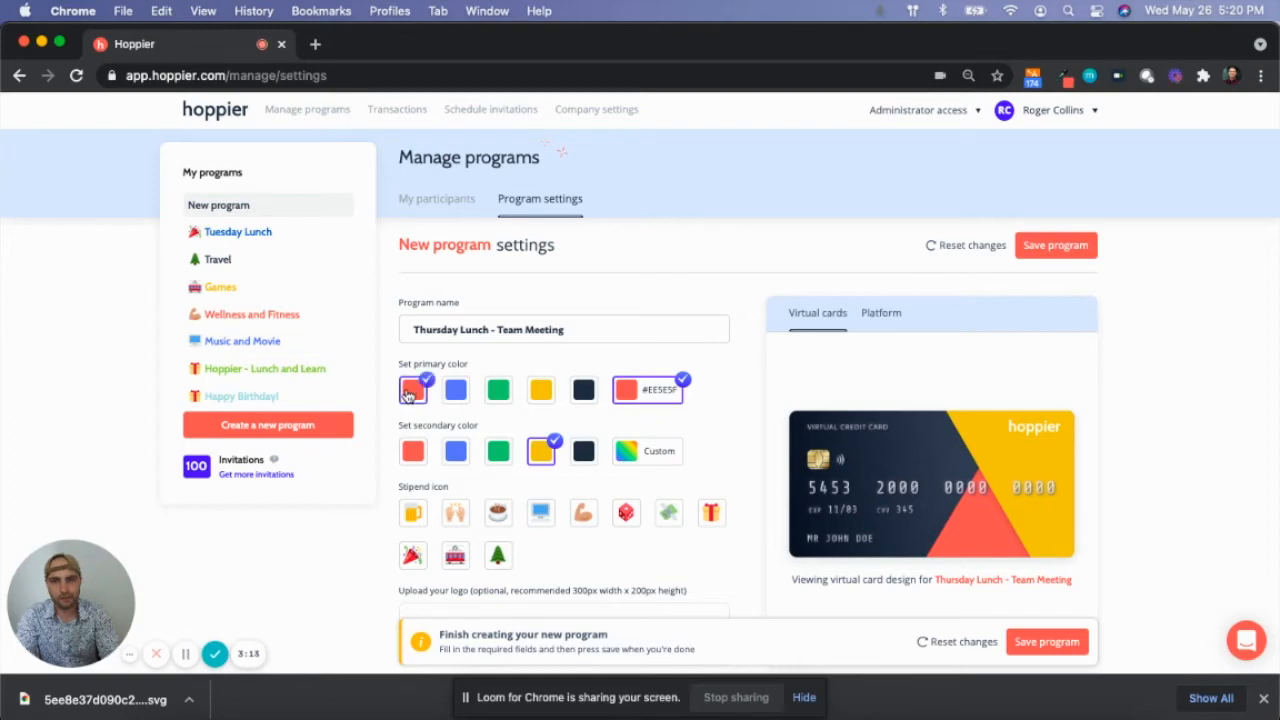
- Set the program's custom secondary color to white, #FFFFFF
left_click(650, 452)
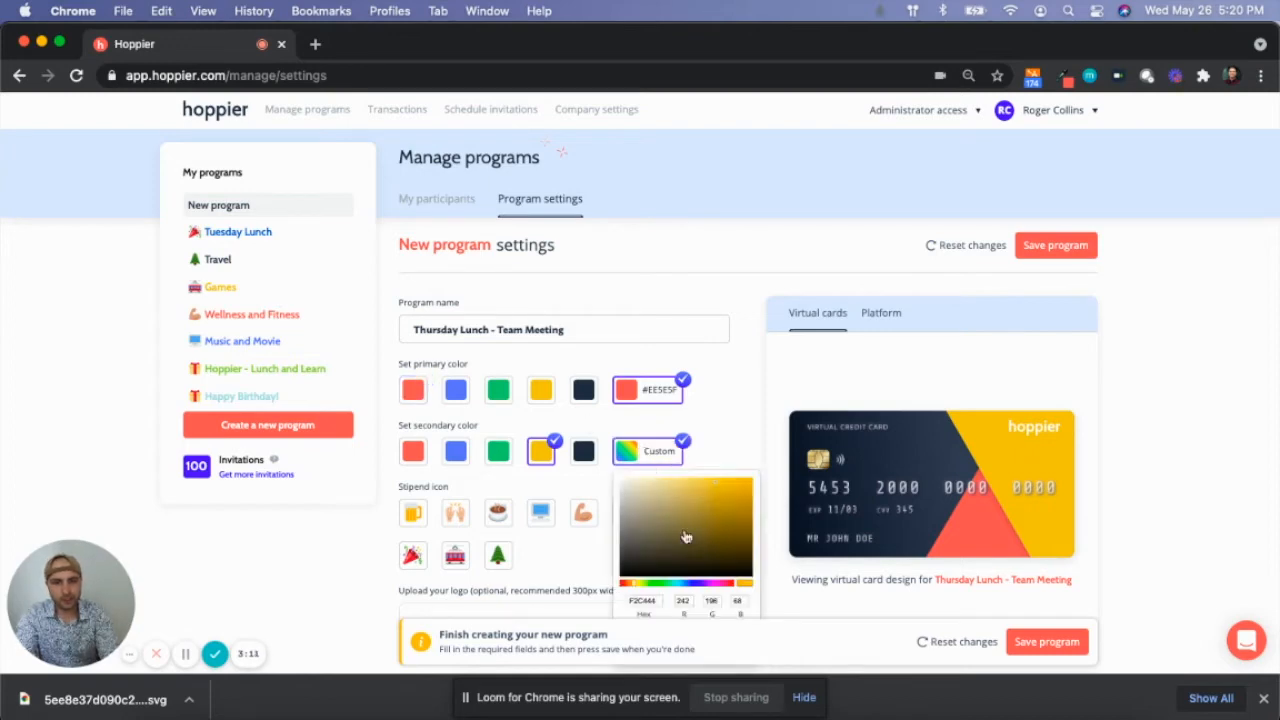
scroll(720, 600, "down", 1)
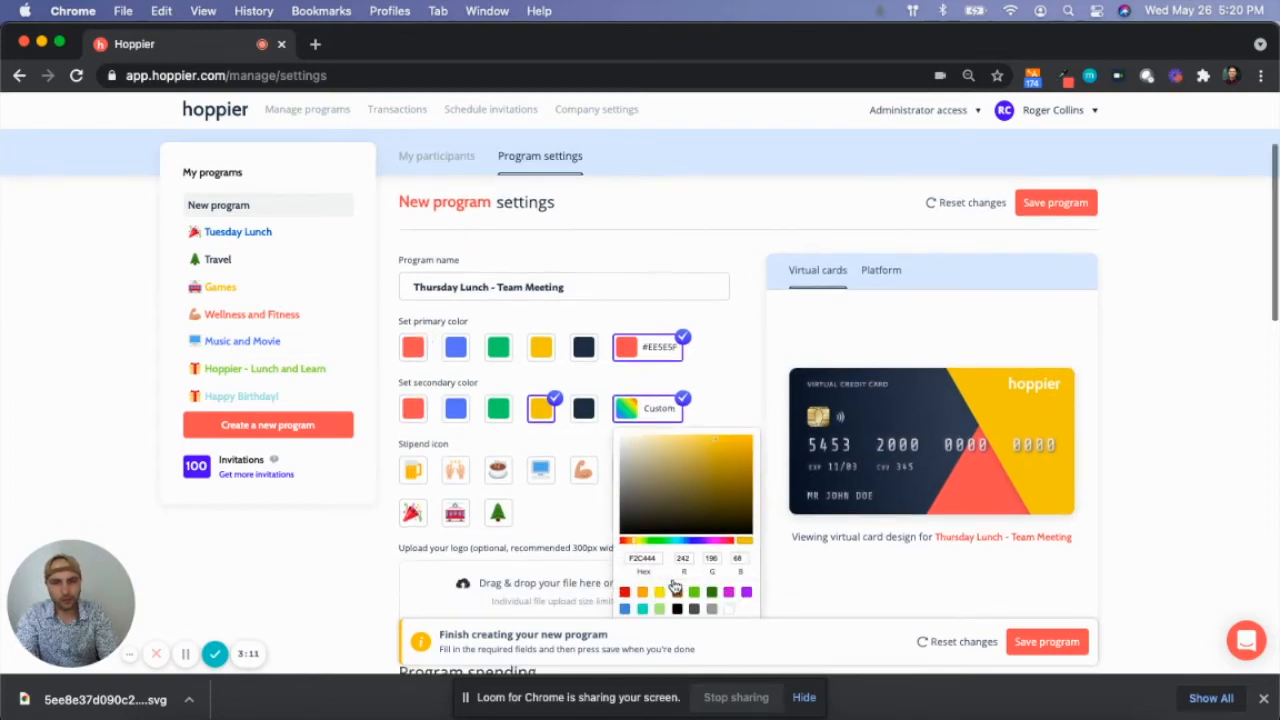
left_click(727, 609)
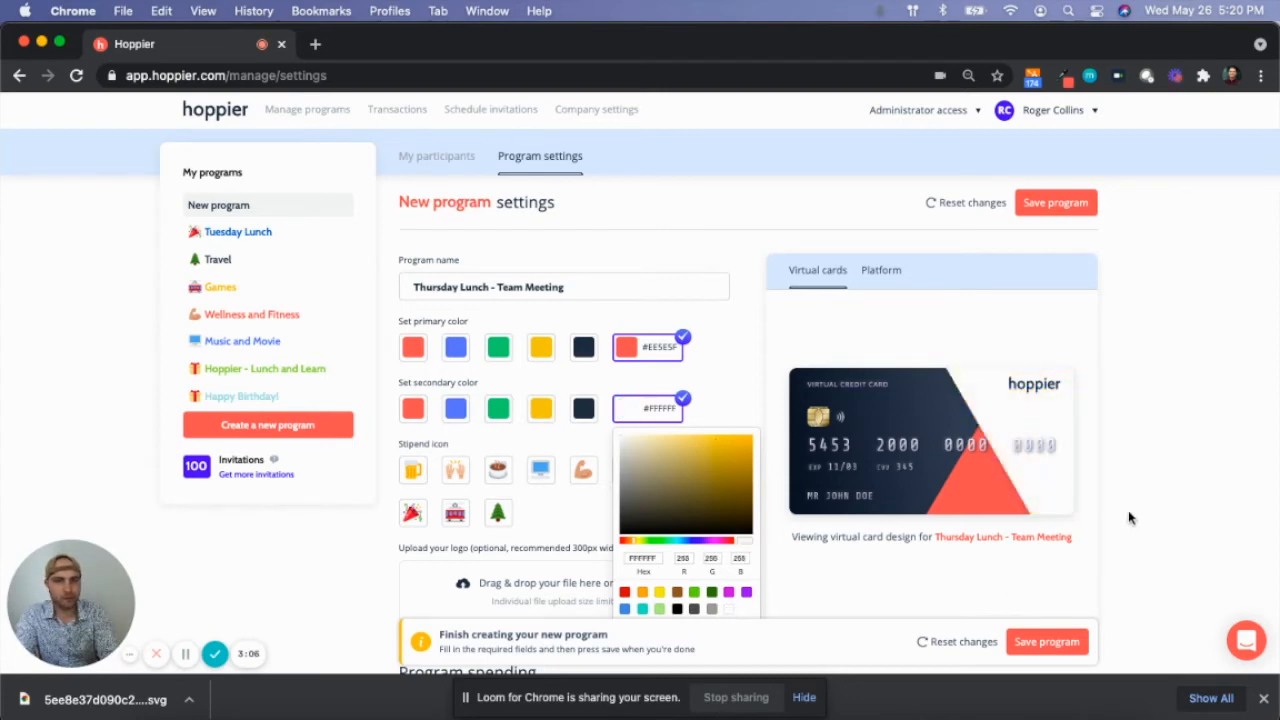
left_click(1133, 415)
- Preview how the chosen colors look in the platform experience for the new program
scroll(1133, 398, "down", 5)
scroll(1120, 399, "up", 4)
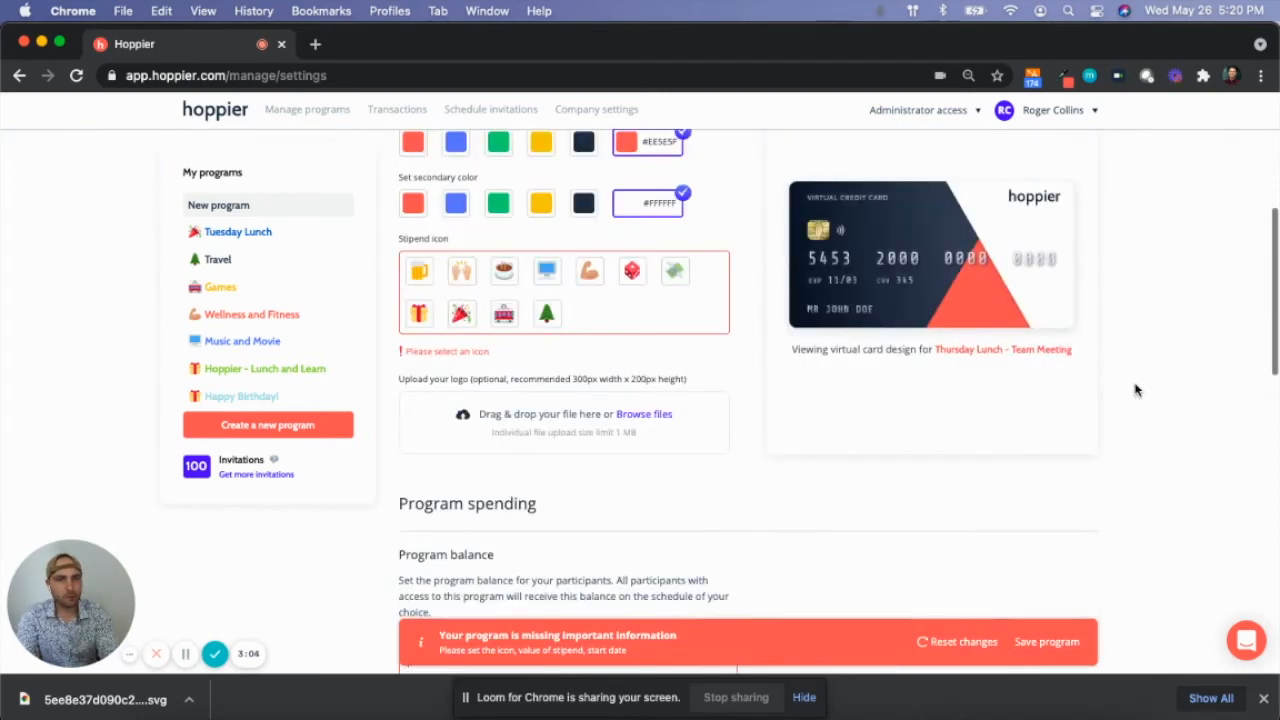
left_click(881, 186)
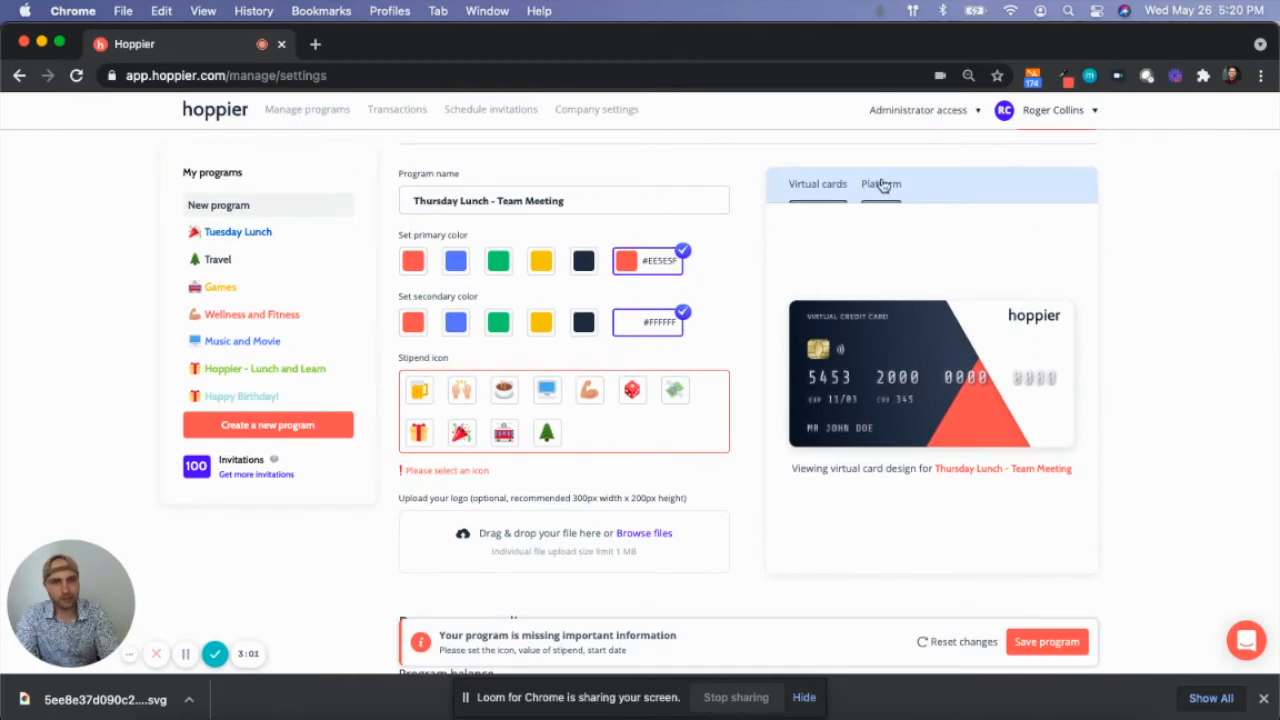
scroll(928, 358, "up", 3)
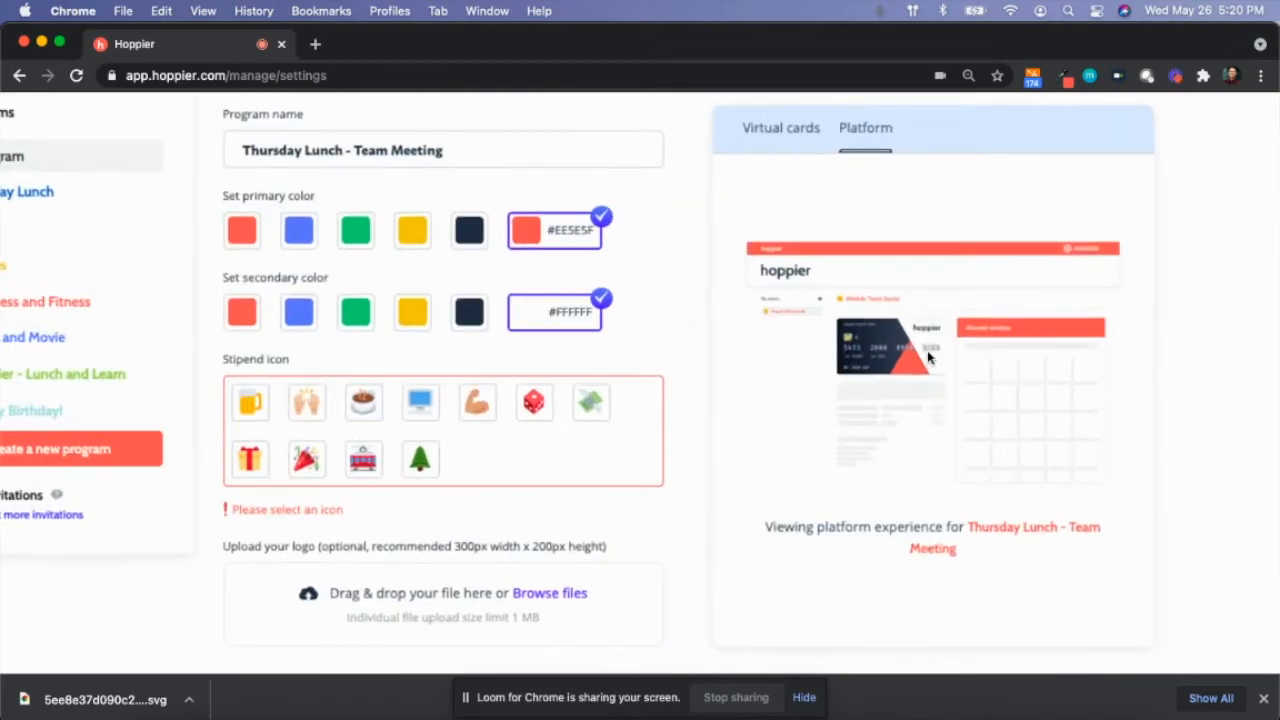
scroll(928, 358, "right", 1)
scroll(930, 358, "down", 3)
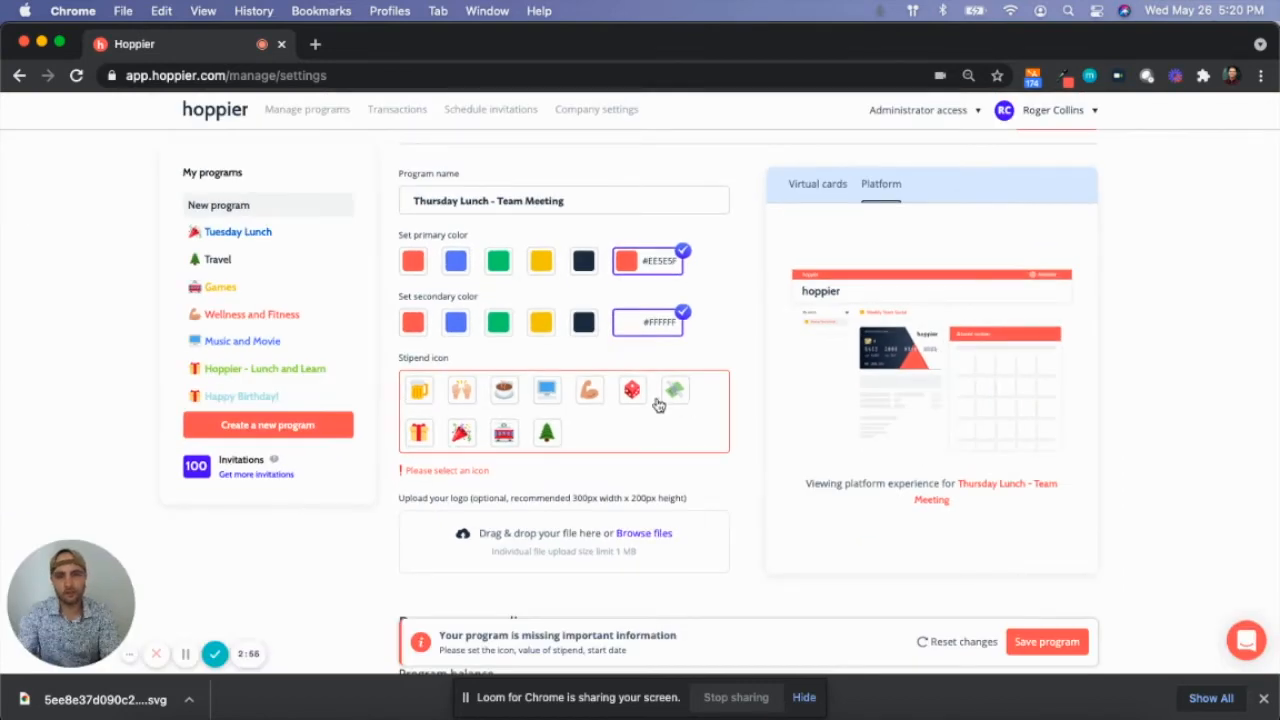
- Choose the party popper stipend icon and upload the downloaded SVG file as the program's logo
left_click(460, 434)
scroll(587, 510, "down", 2)
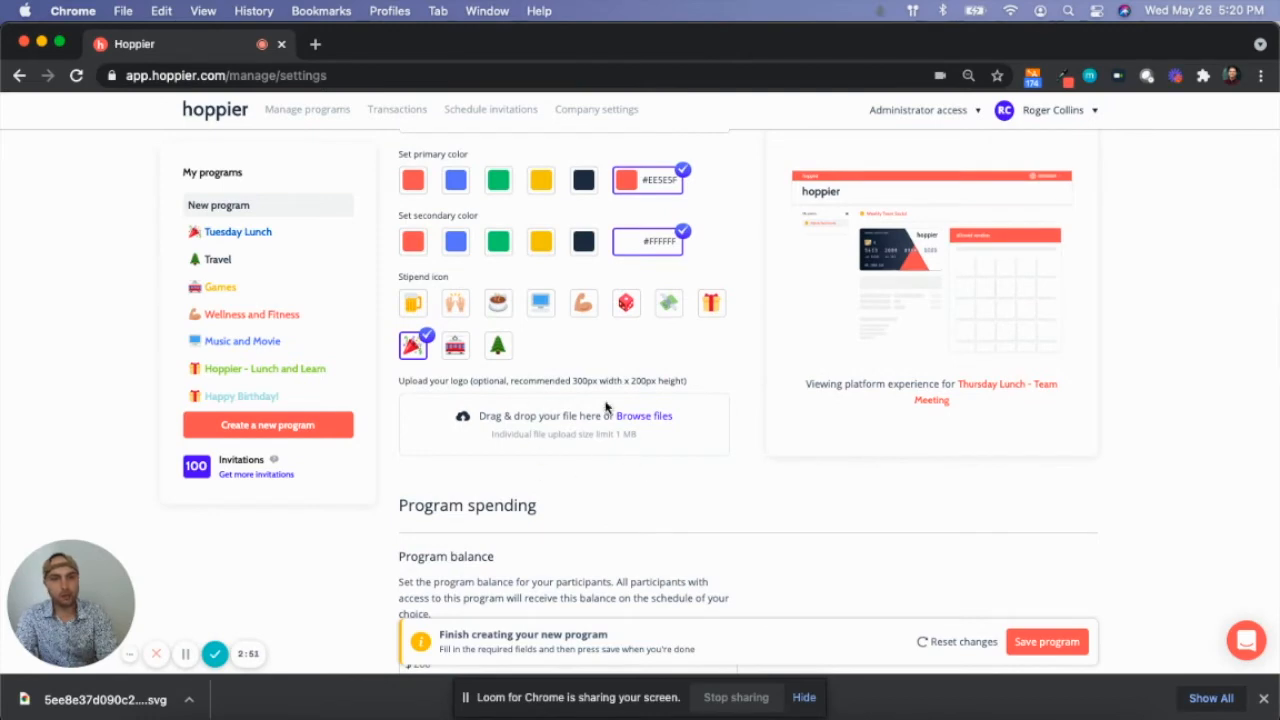
scroll(816, 304, "up", 1)
left_click(806, 163)
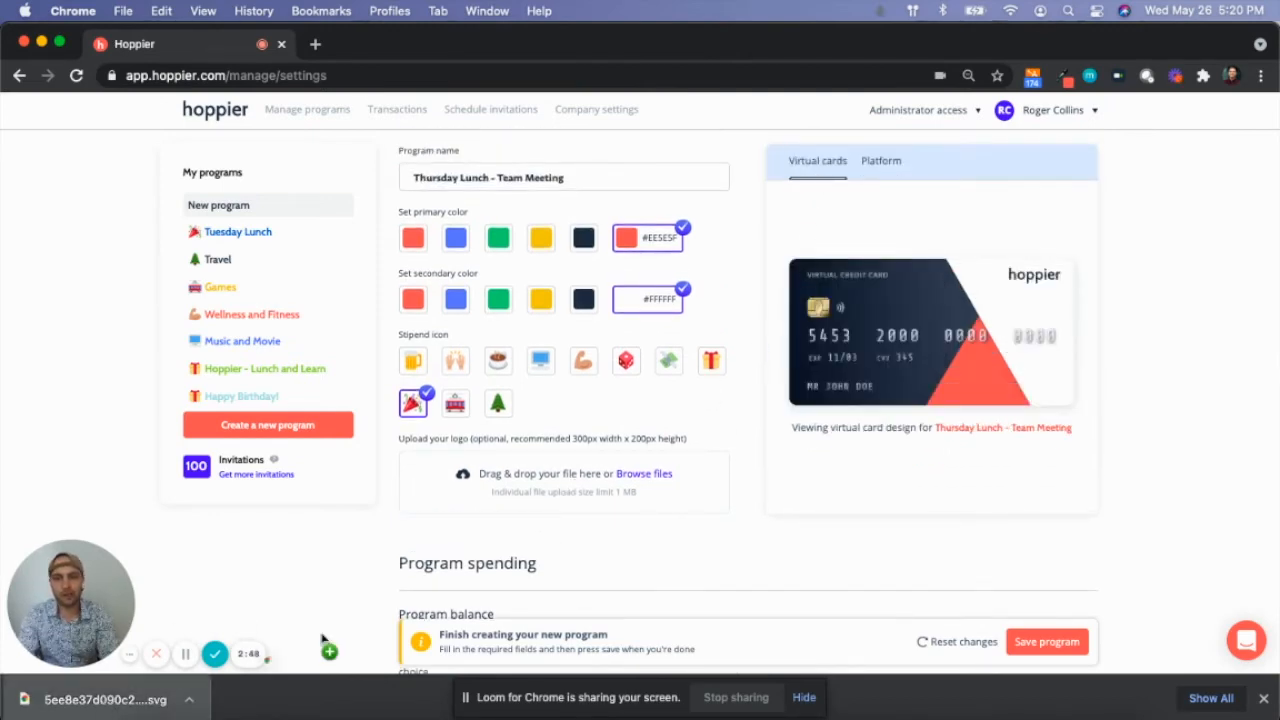
left_click_drag(449, 485, 477, 509)
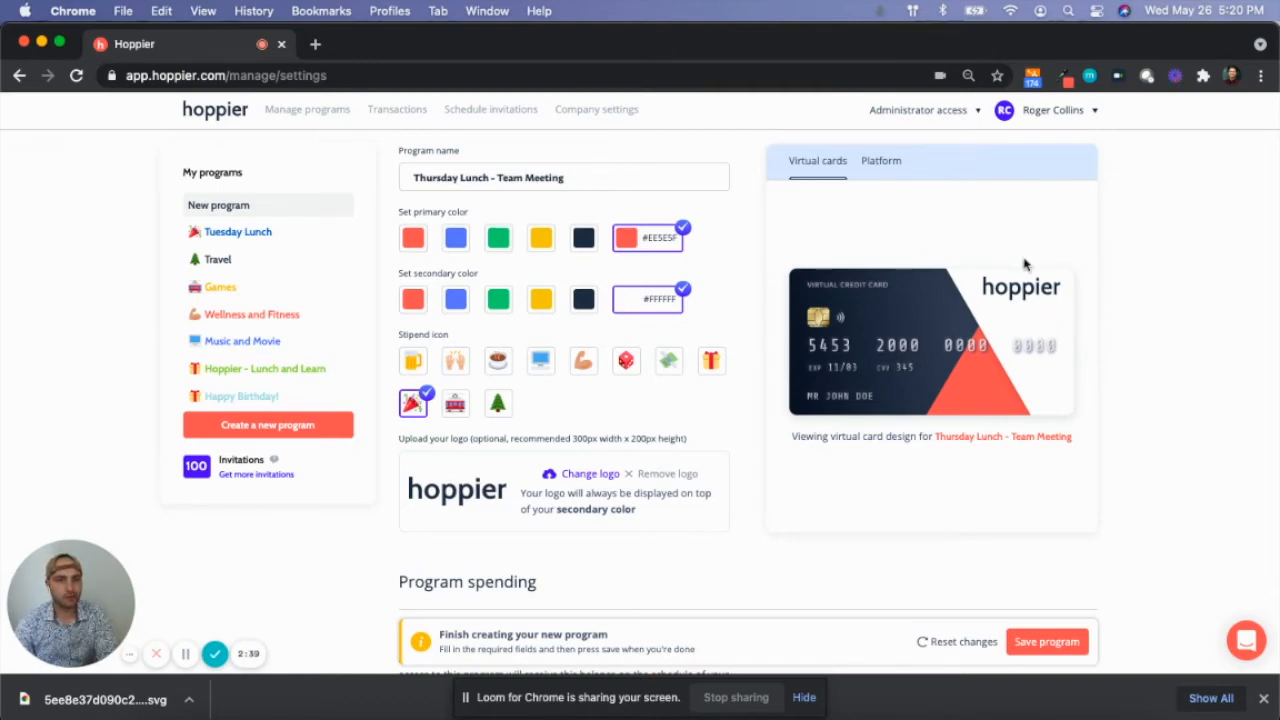
- Check the uploaded logo in both the platform and virtual card previews
left_click(896, 164)
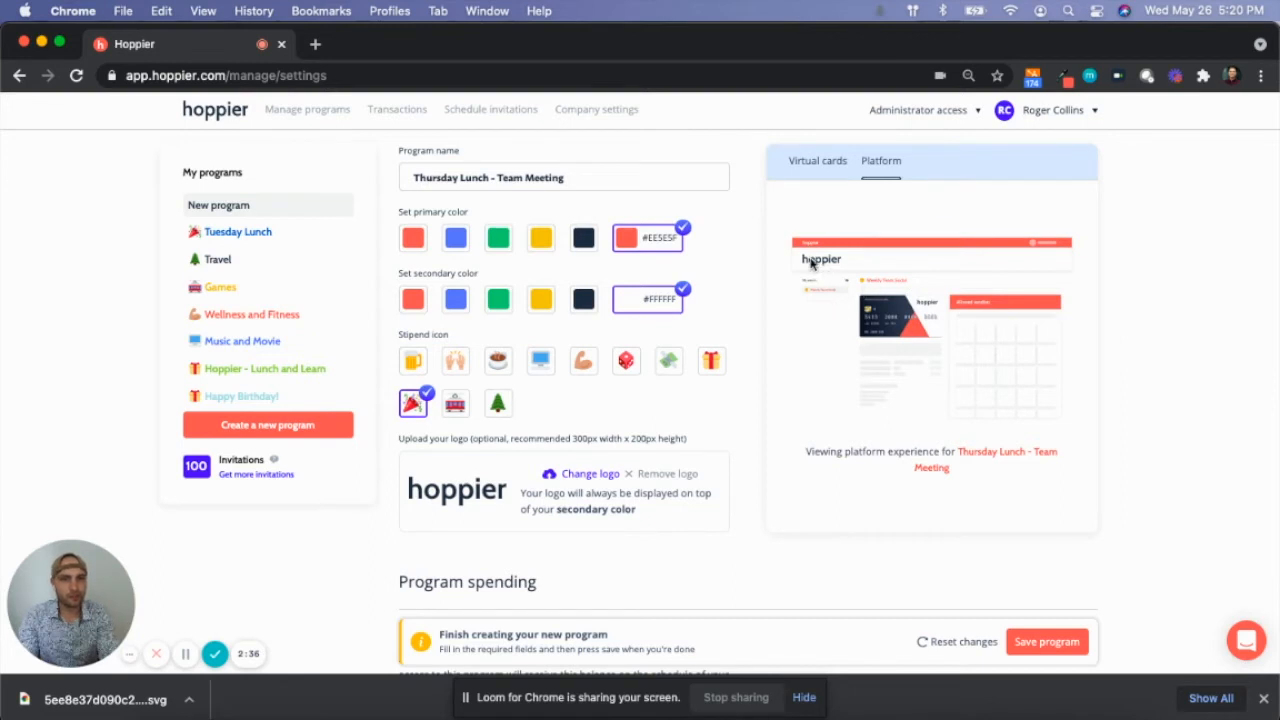
left_click(815, 162)
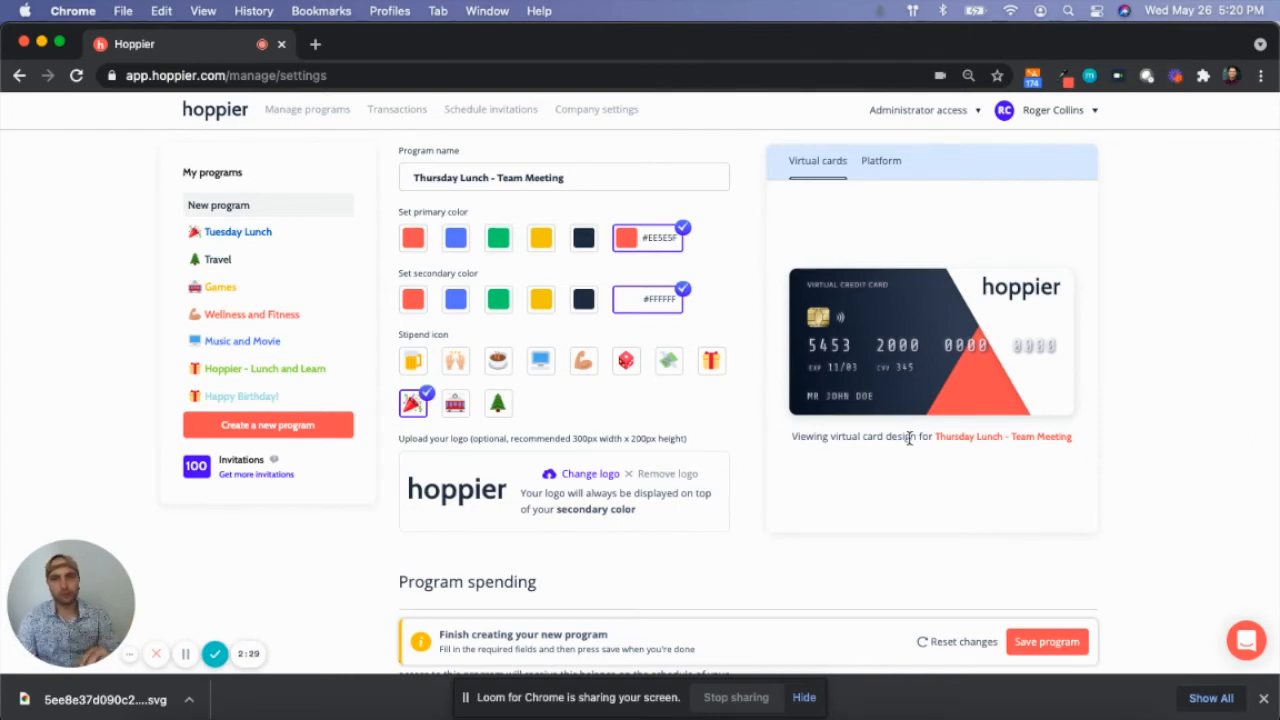
- Set the program balance per participant to $25
scroll(909, 438, "down", 5)
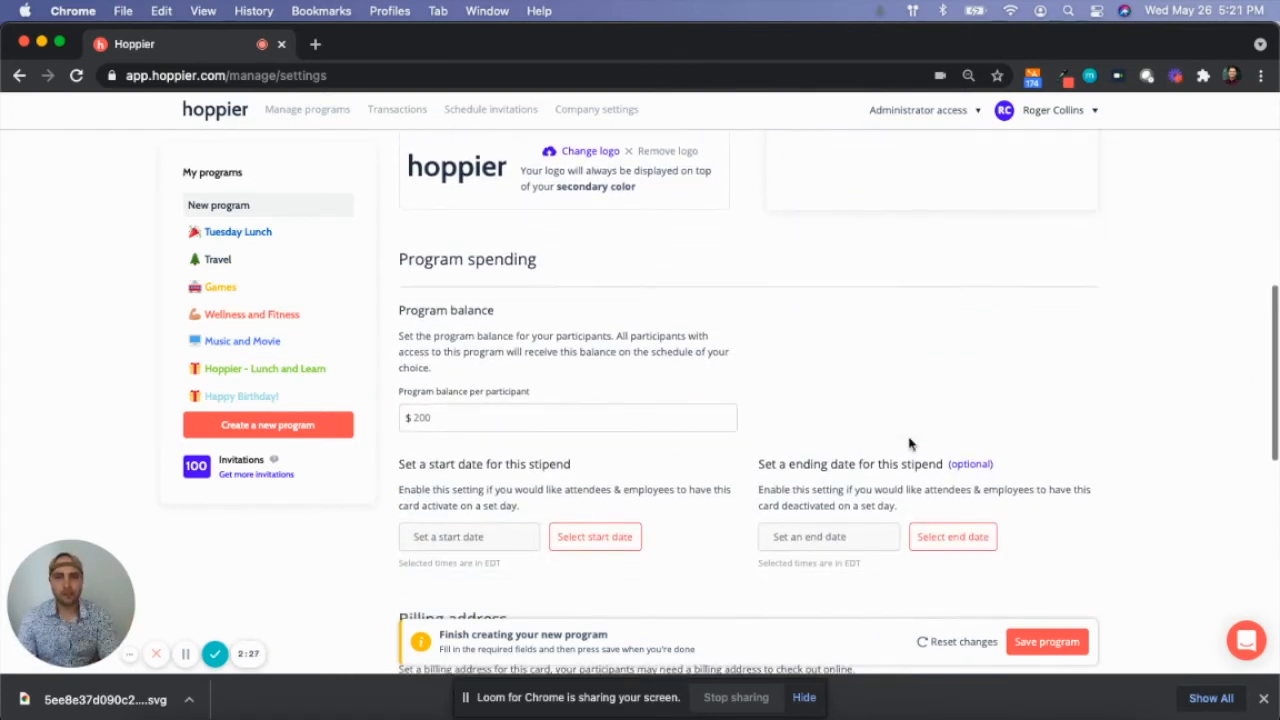
scroll(909, 444, "down", 1)
left_click(449, 392)
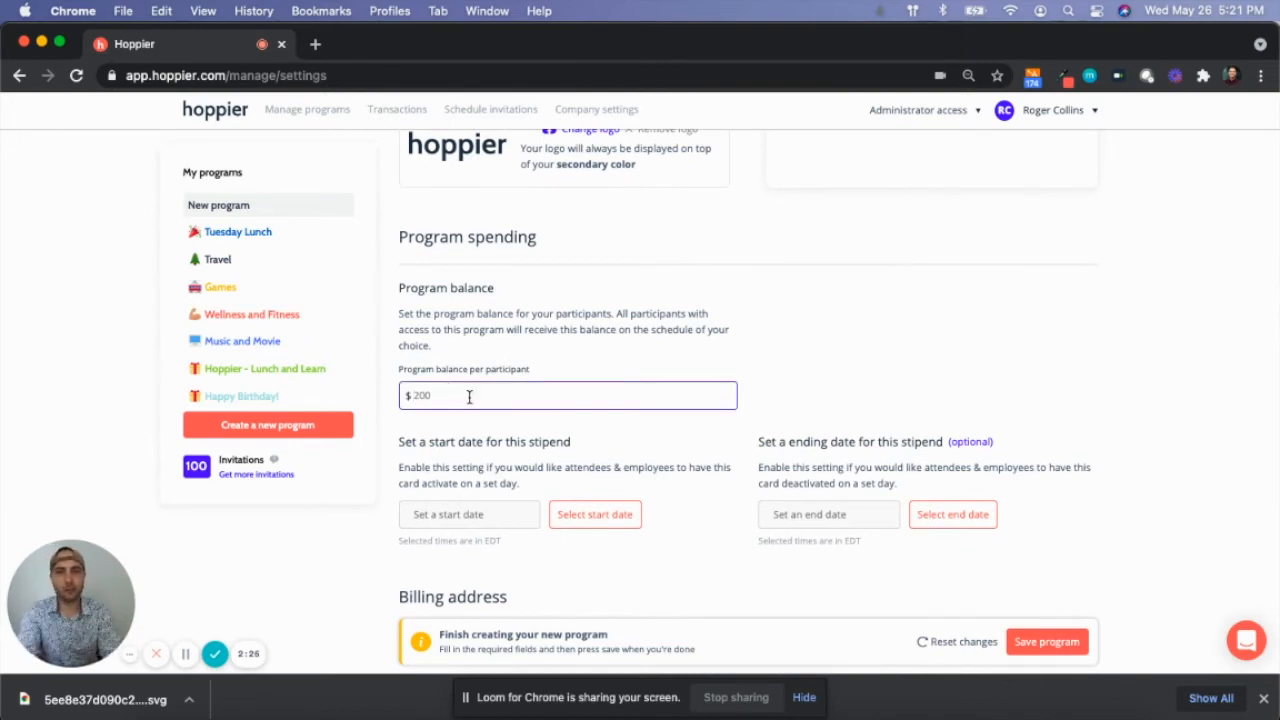
scroll(469, 401, "down", 3)
key("BackSpace")
key("BackSpace")
key("BackSpace")
type("25")
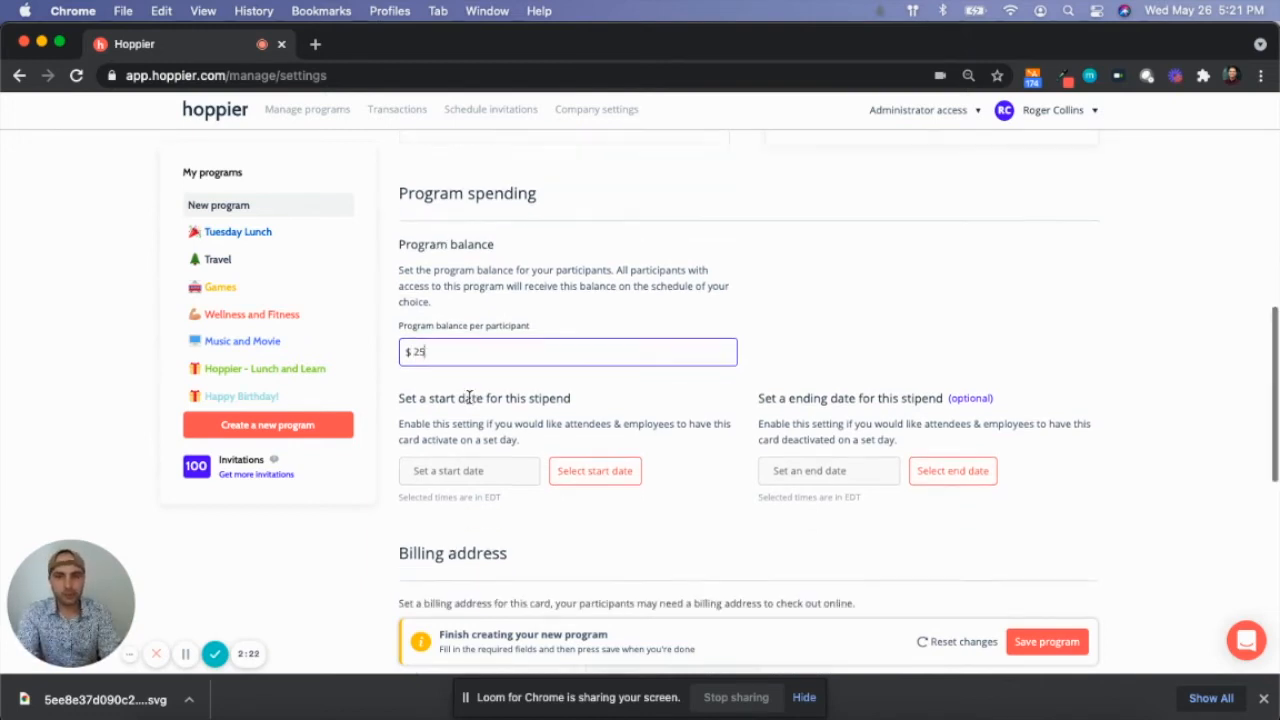
- Set the stipend's start date to 2021-06-03 at 9:30 AM
scroll(469, 398, "down", 1)
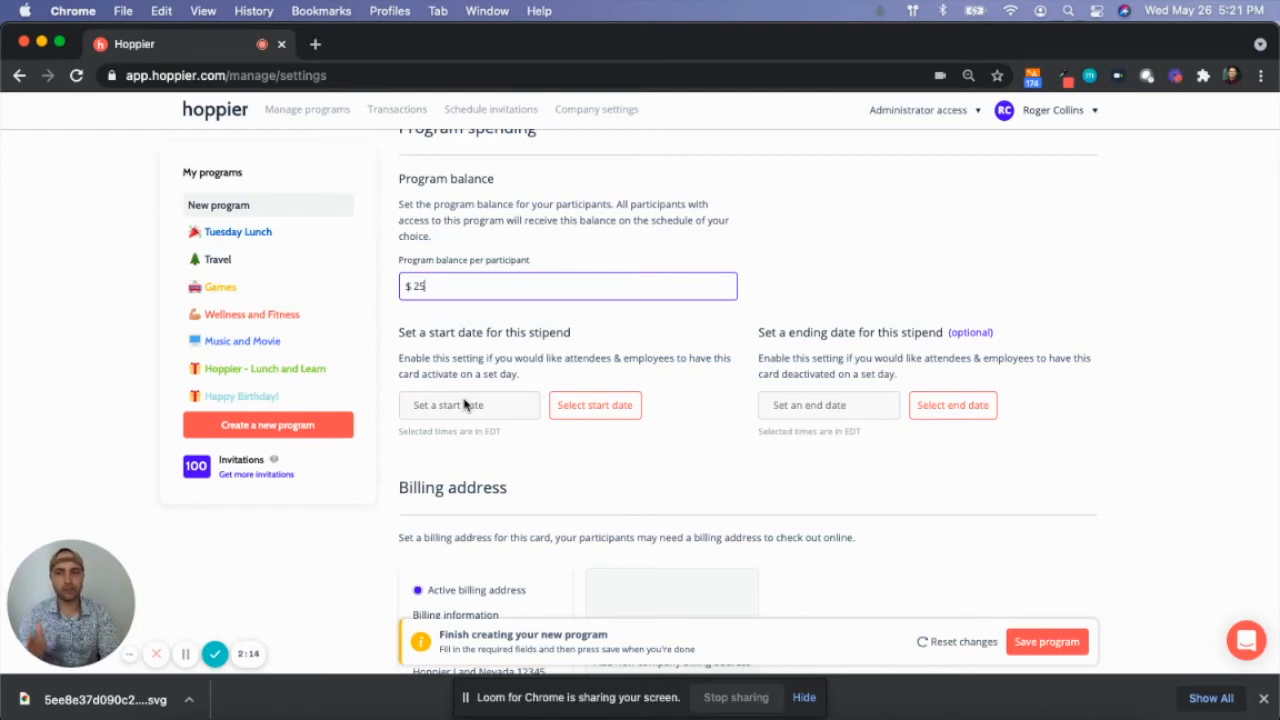
left_click(590, 410)
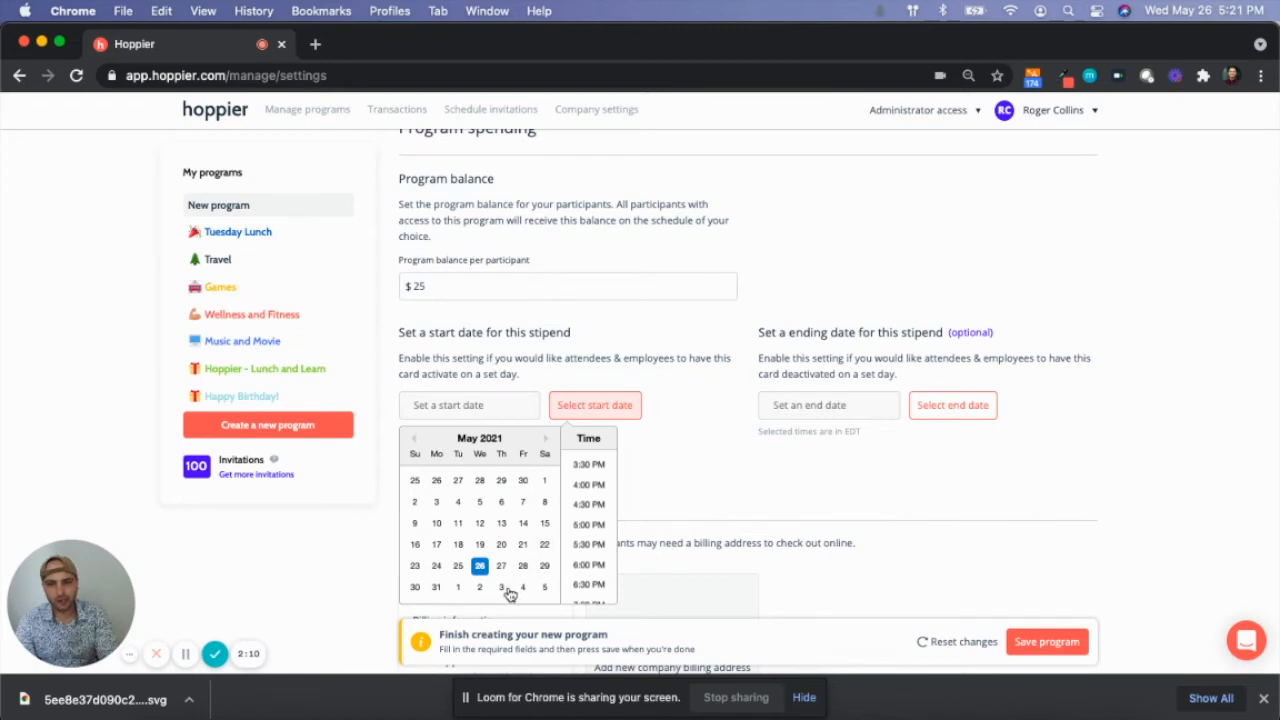
left_click(504, 590)
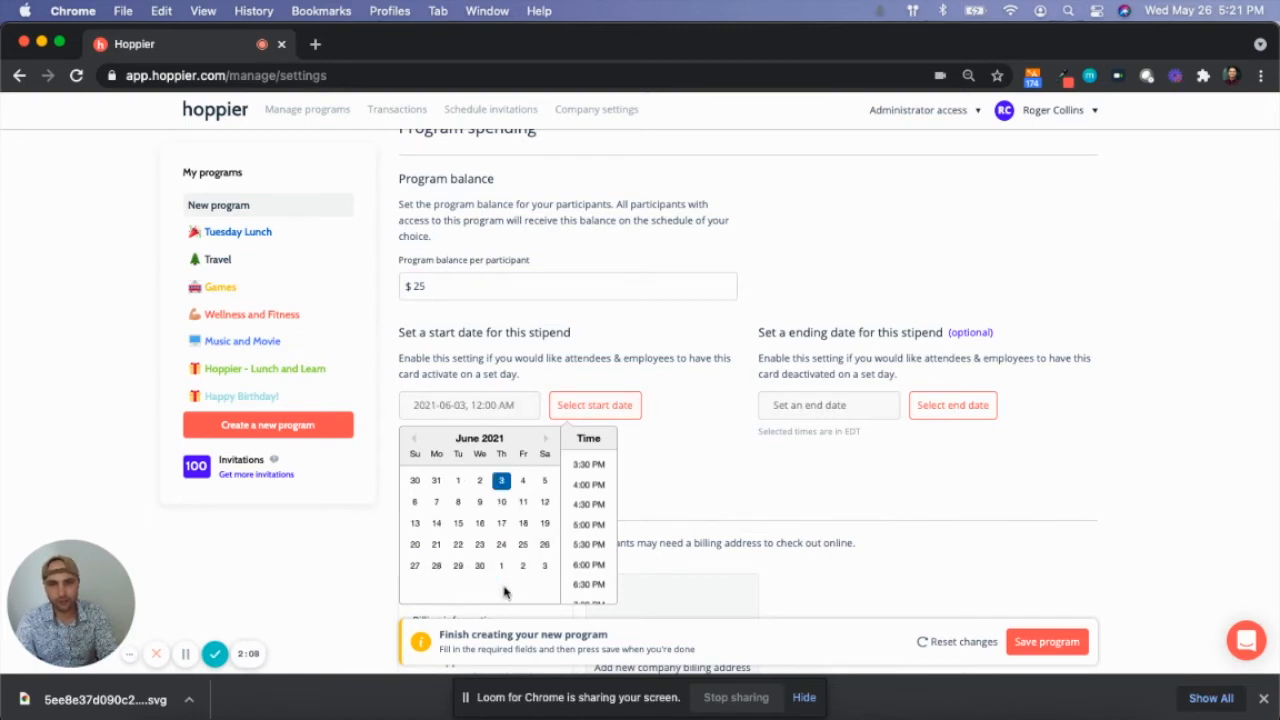
scroll(595, 485, "up", 5)
scroll(591, 500, "up", 5)
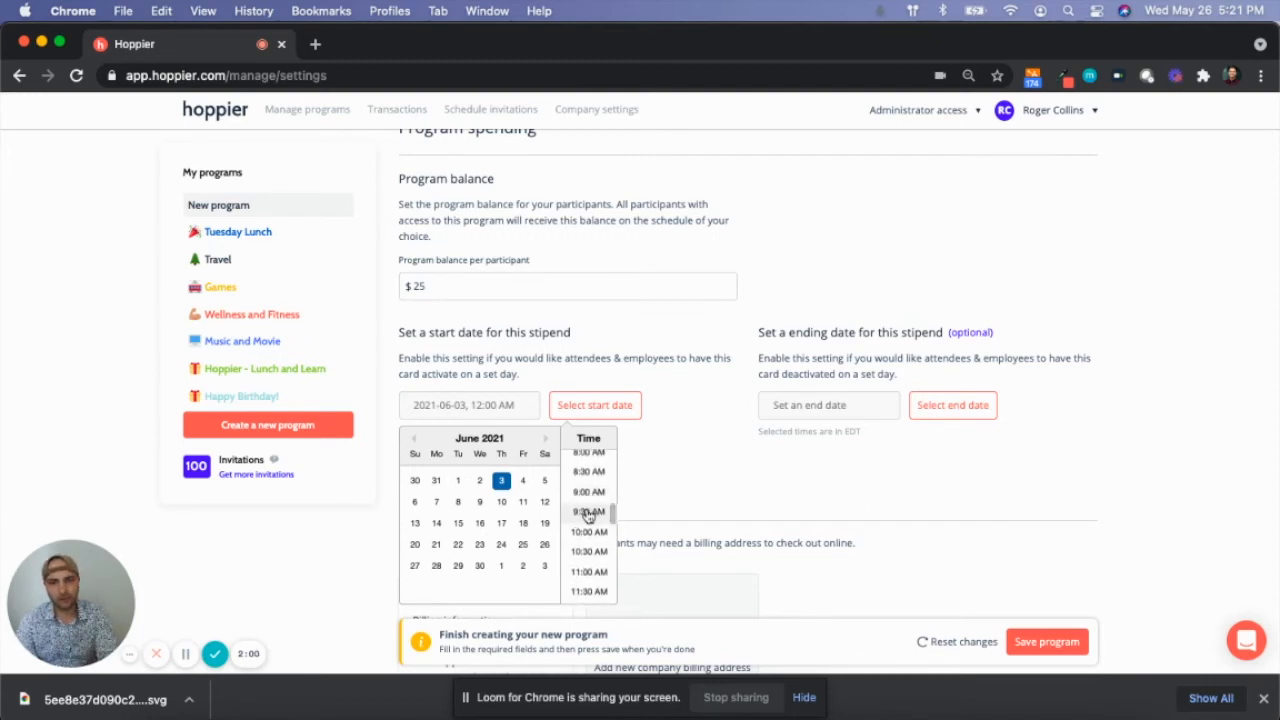
left_click(590, 512)
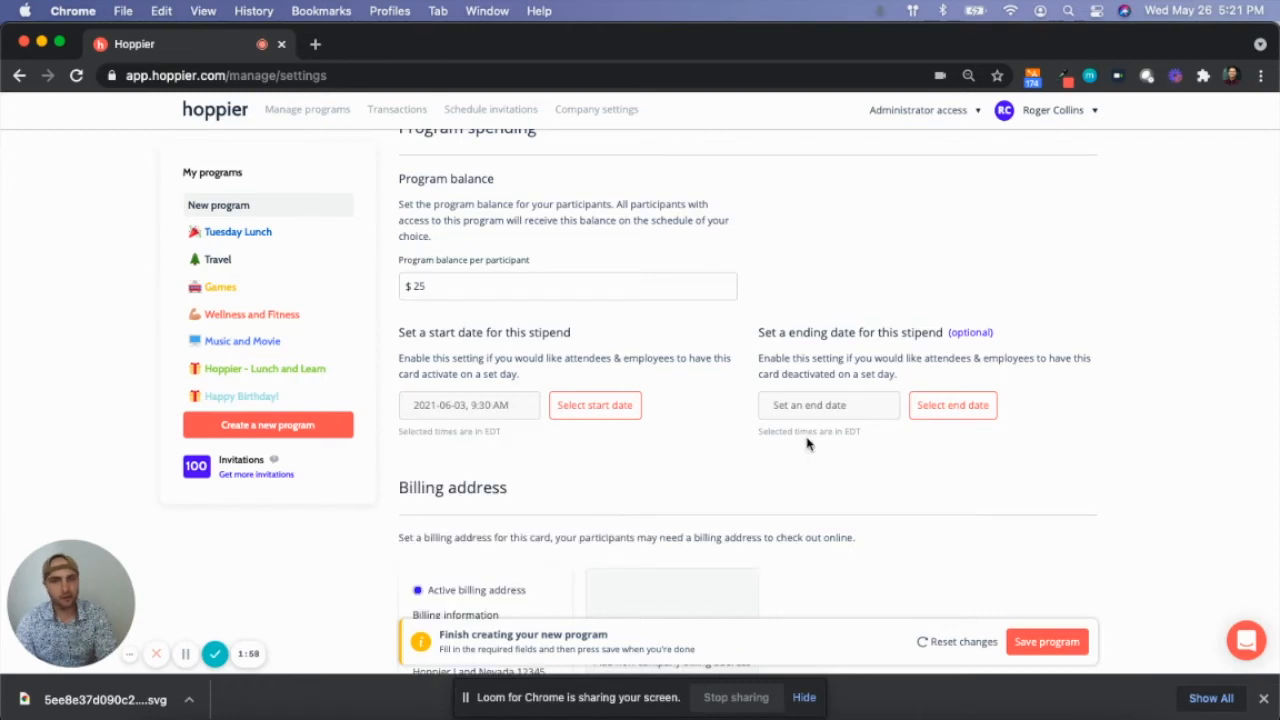
- Set the stipend's ending date to 2021-06-03 at 5:00 PM
left_click(922, 414)
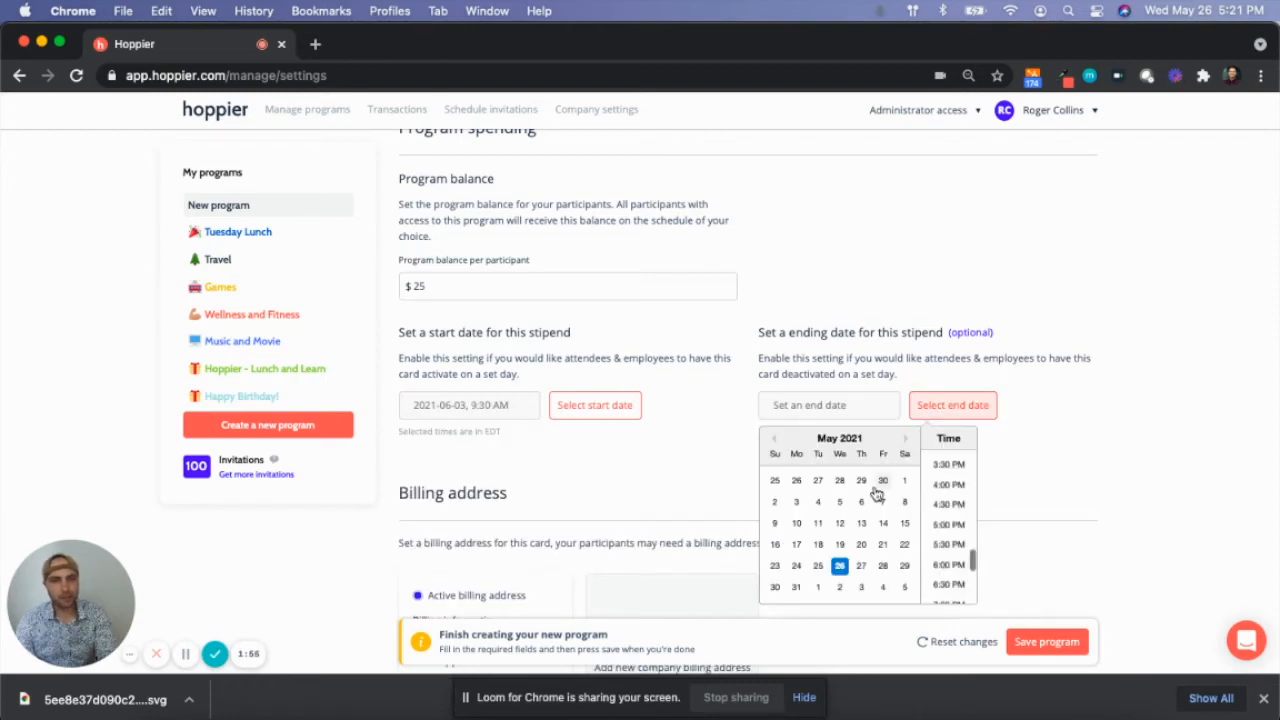
left_click(864, 591)
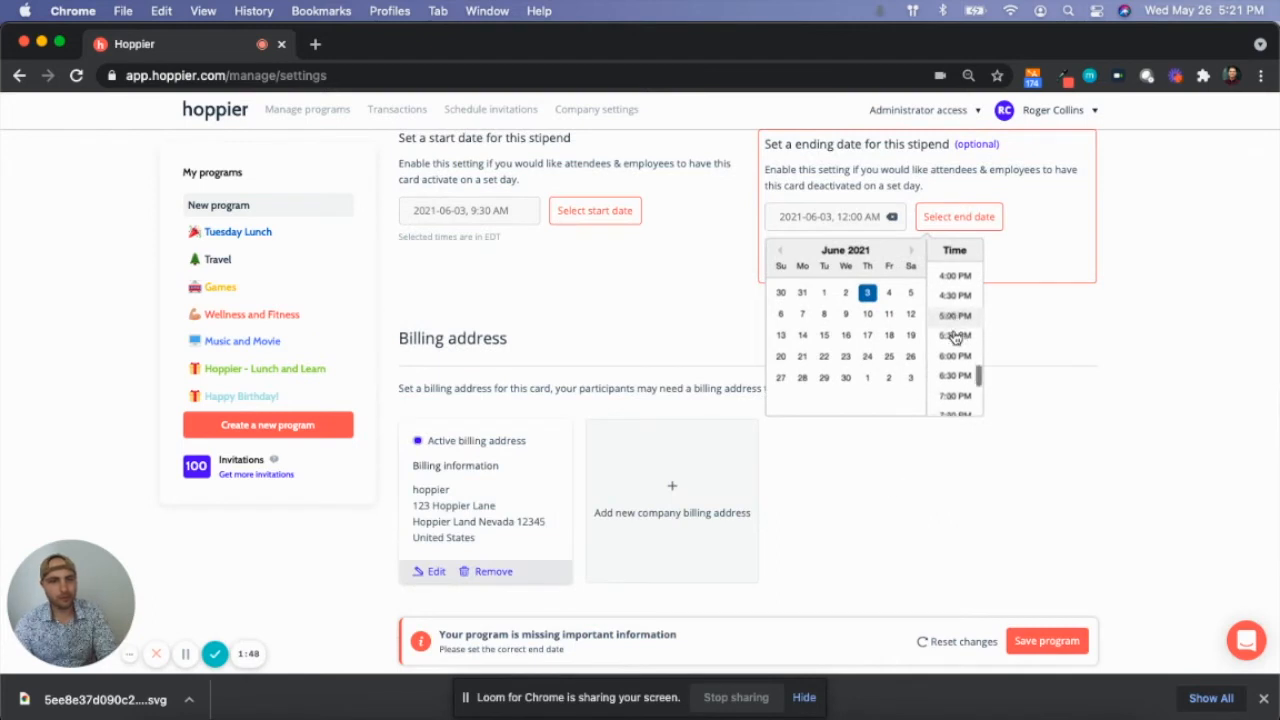
scroll(957, 355, "up", 2)
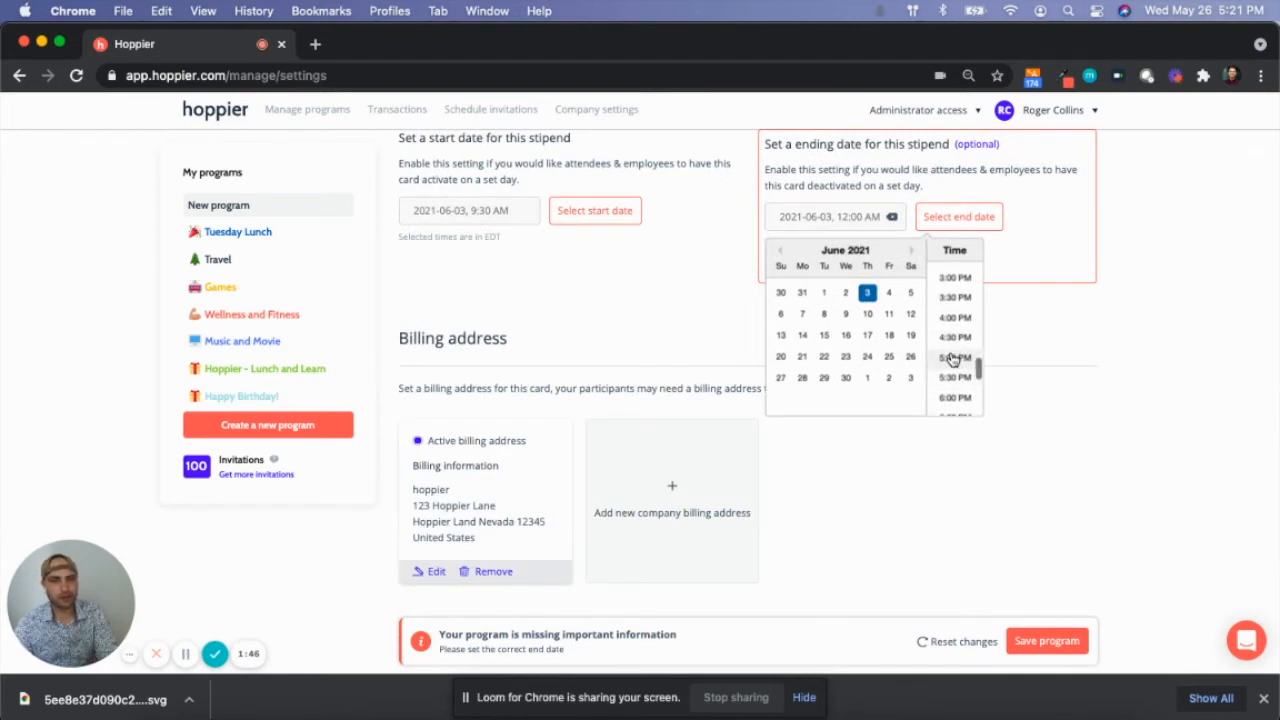
left_click(952, 358)
scroll(952, 359, "up", 3)
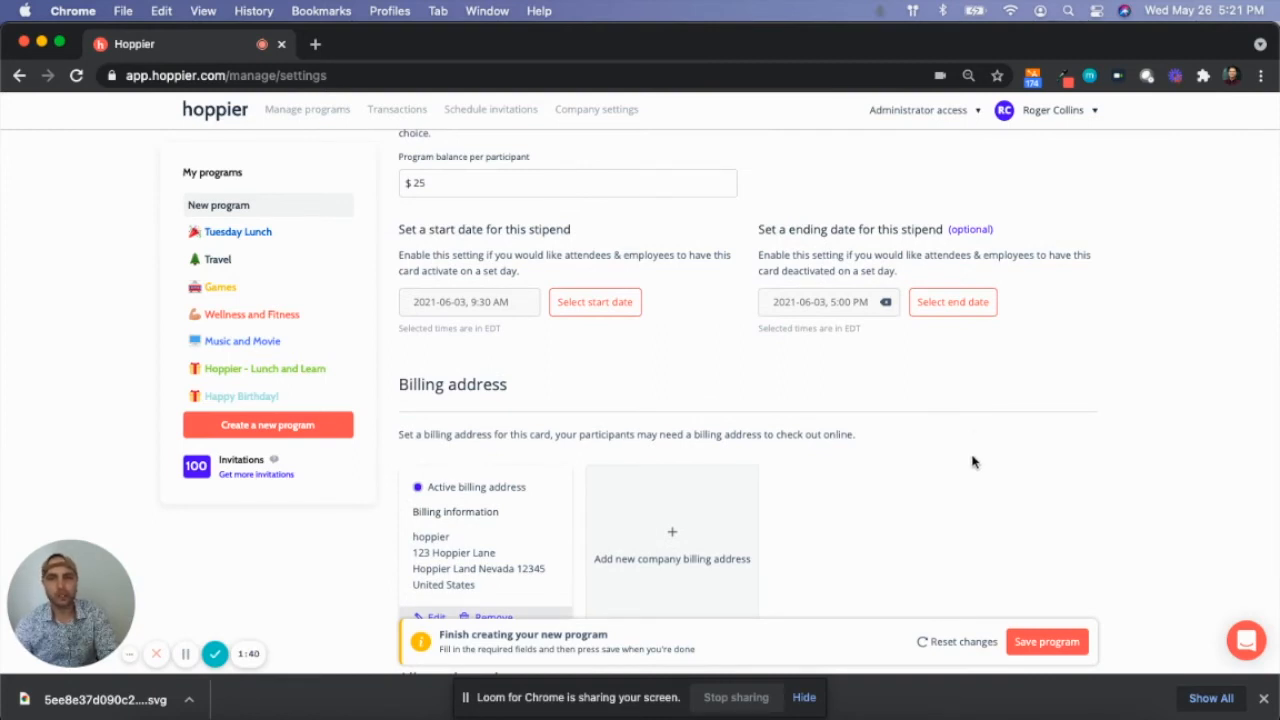
- Limit participants' purchasing with the program balance to specific vendors
scroll(973, 462, "down", 3)
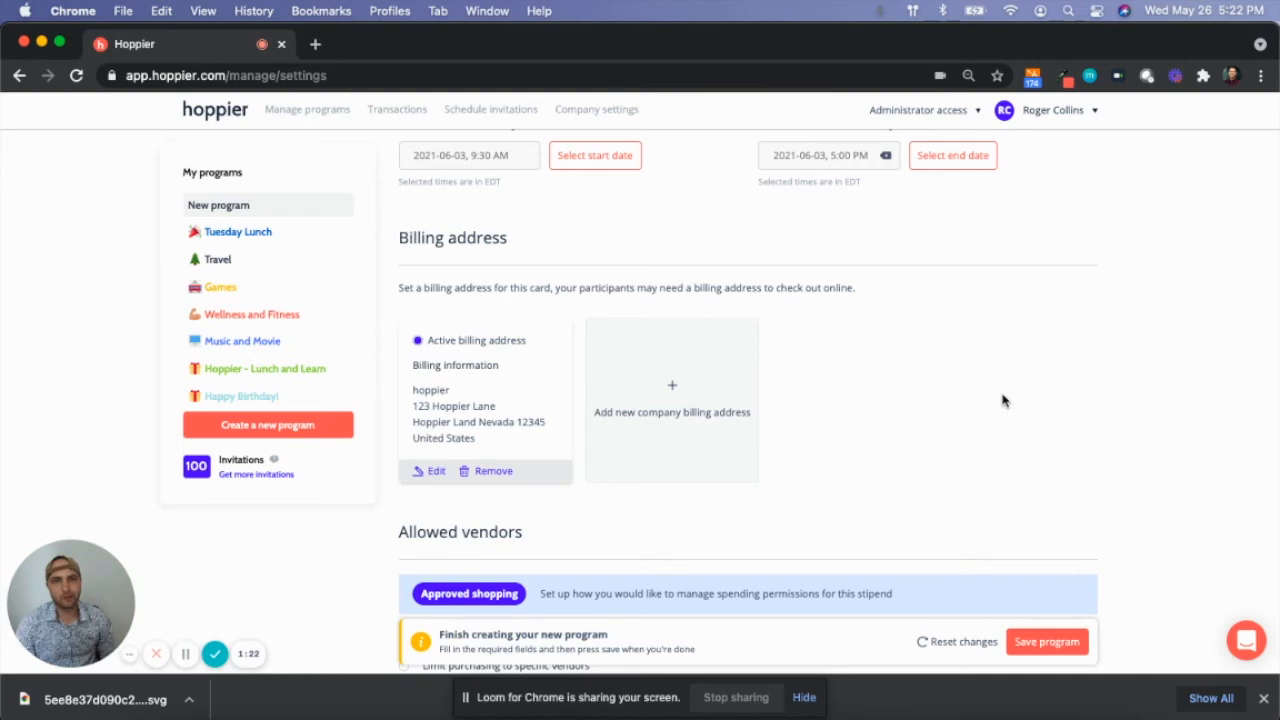
scroll(1003, 400, "up", 3)
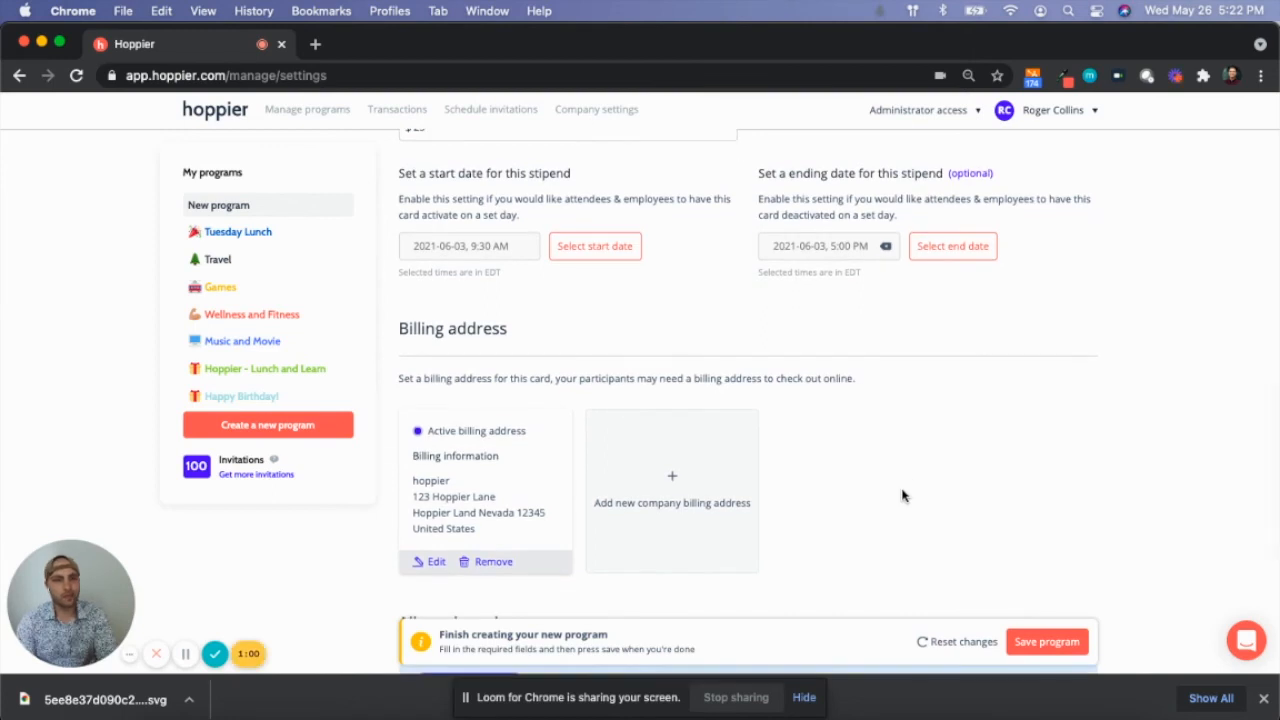
scroll(902, 495, "down", 2)
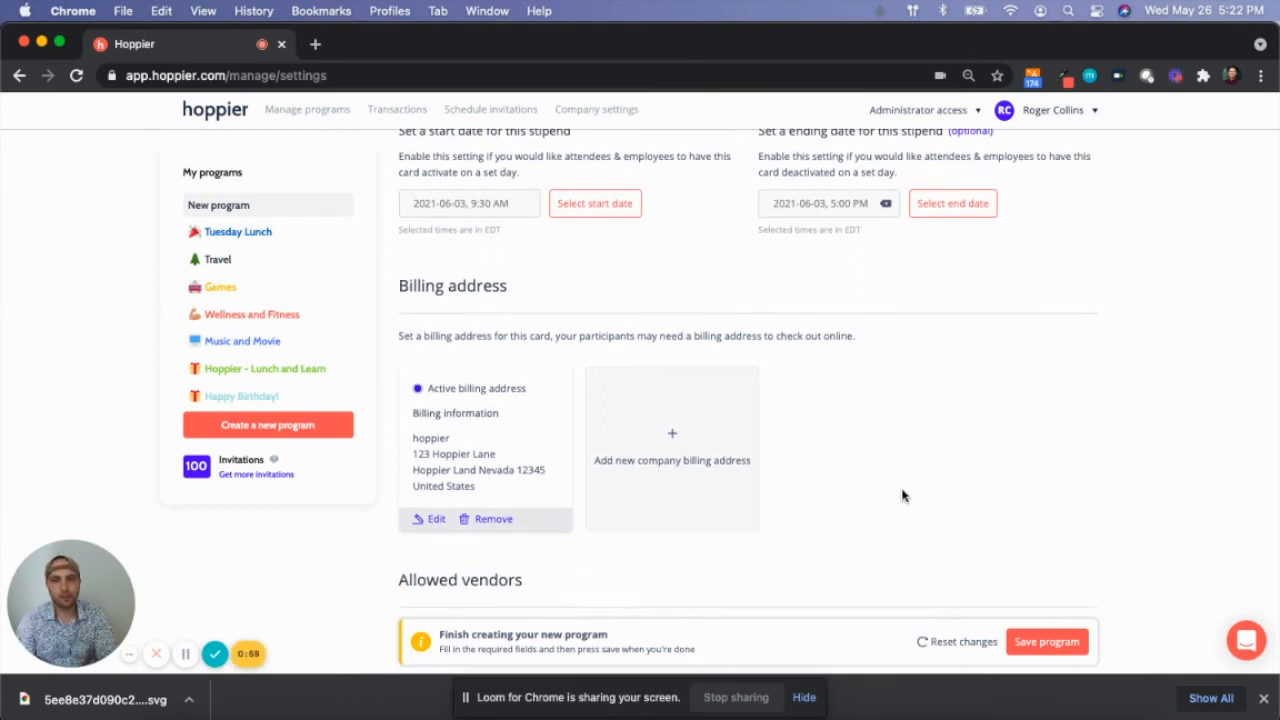
scroll(902, 495, "down", 1)
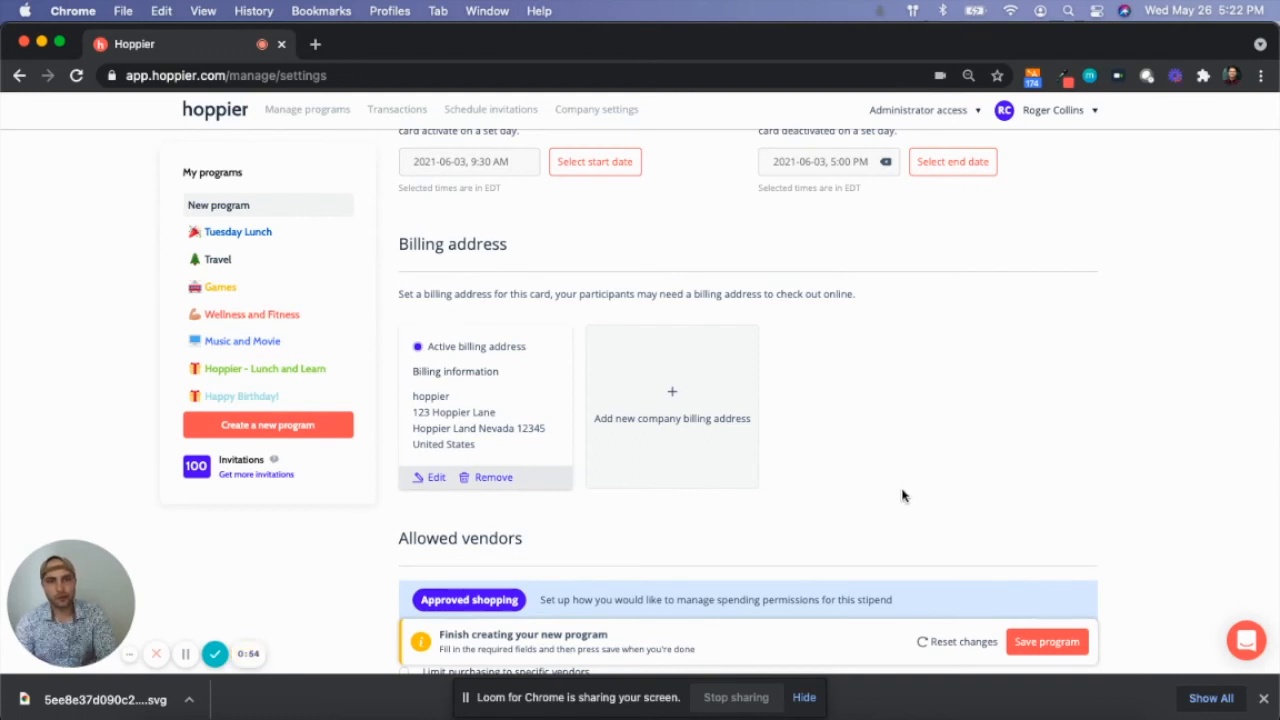
scroll(902, 495, "down", 4)
scroll(902, 495, "down", 1)
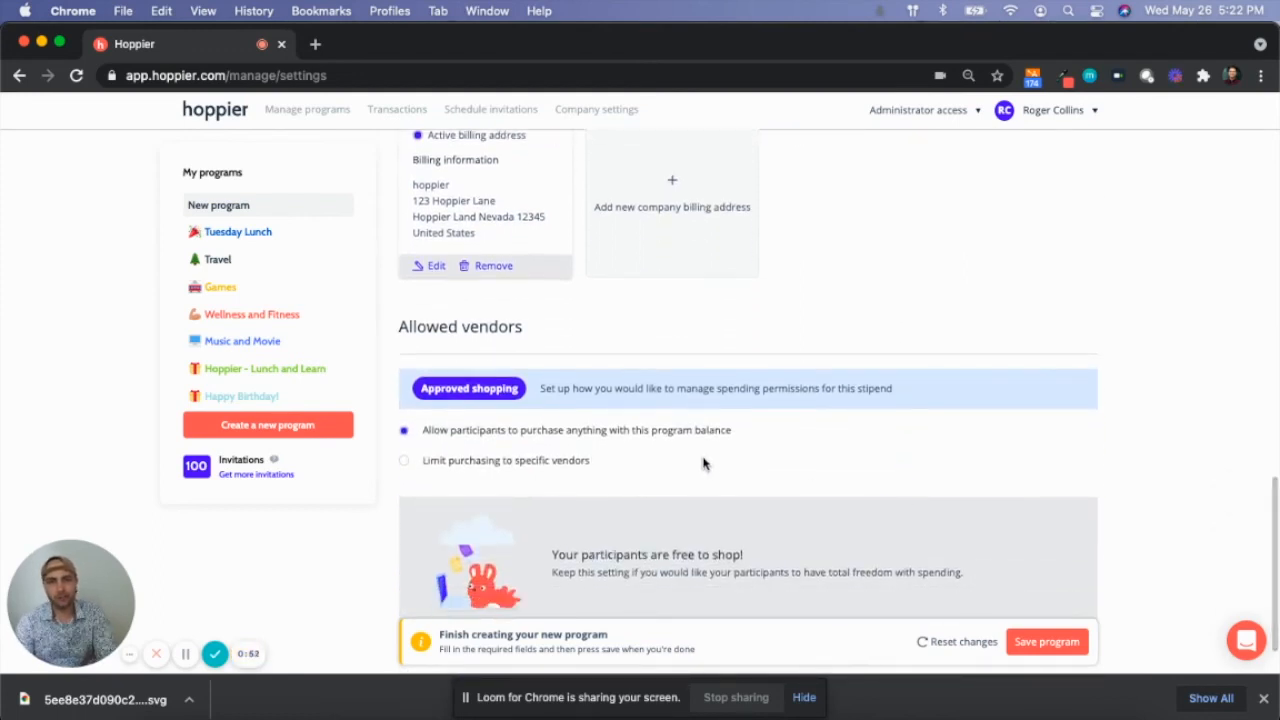
scroll(706, 463, "down", 1)
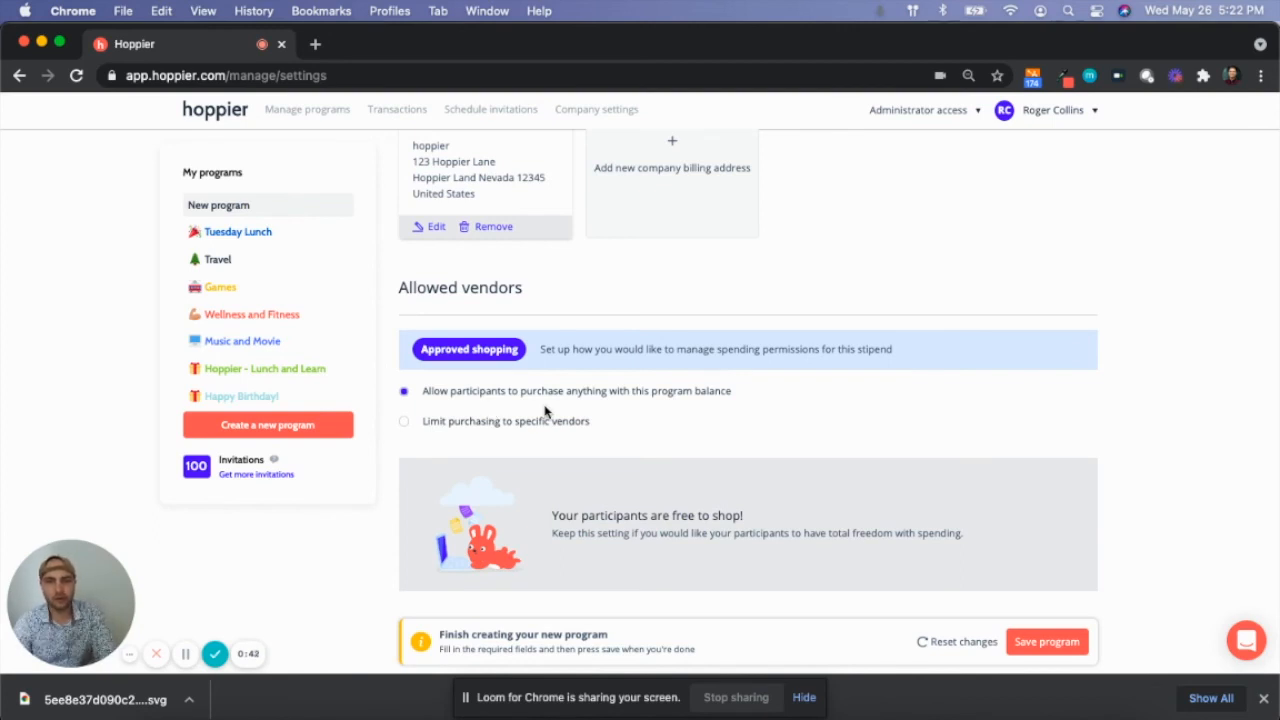
left_click(405, 423)
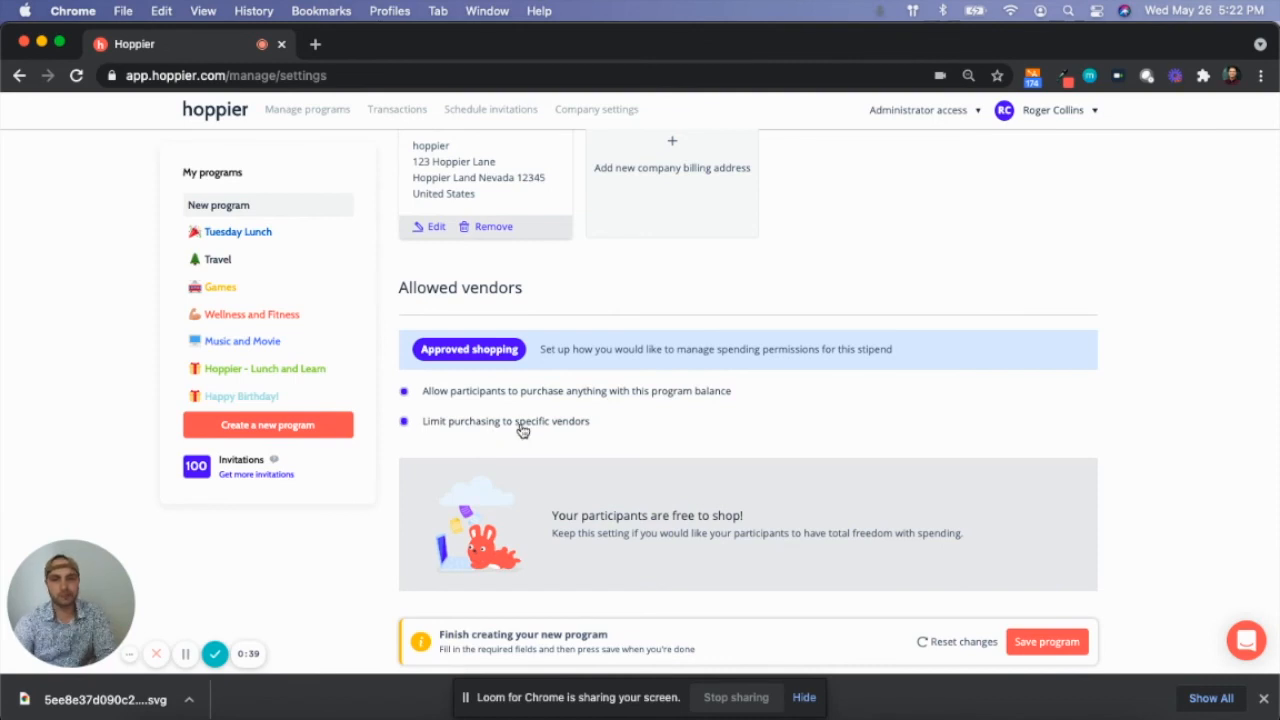
- Allow Uber Eats, Restaurants, DoorDash, Grubhub and Starbucks as the approved vendors and save the program
scroll(674, 428, "down", 1)
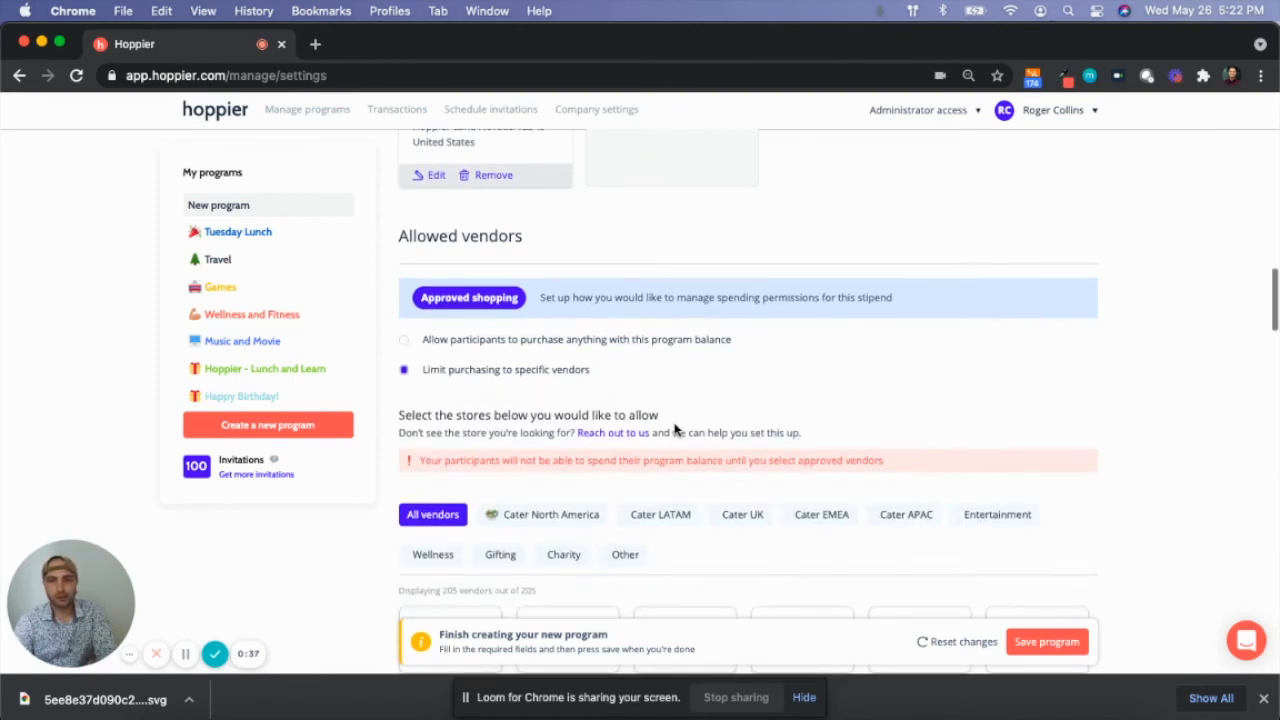
scroll(675, 430, "down", 2)
scroll(674, 430, "down", 1)
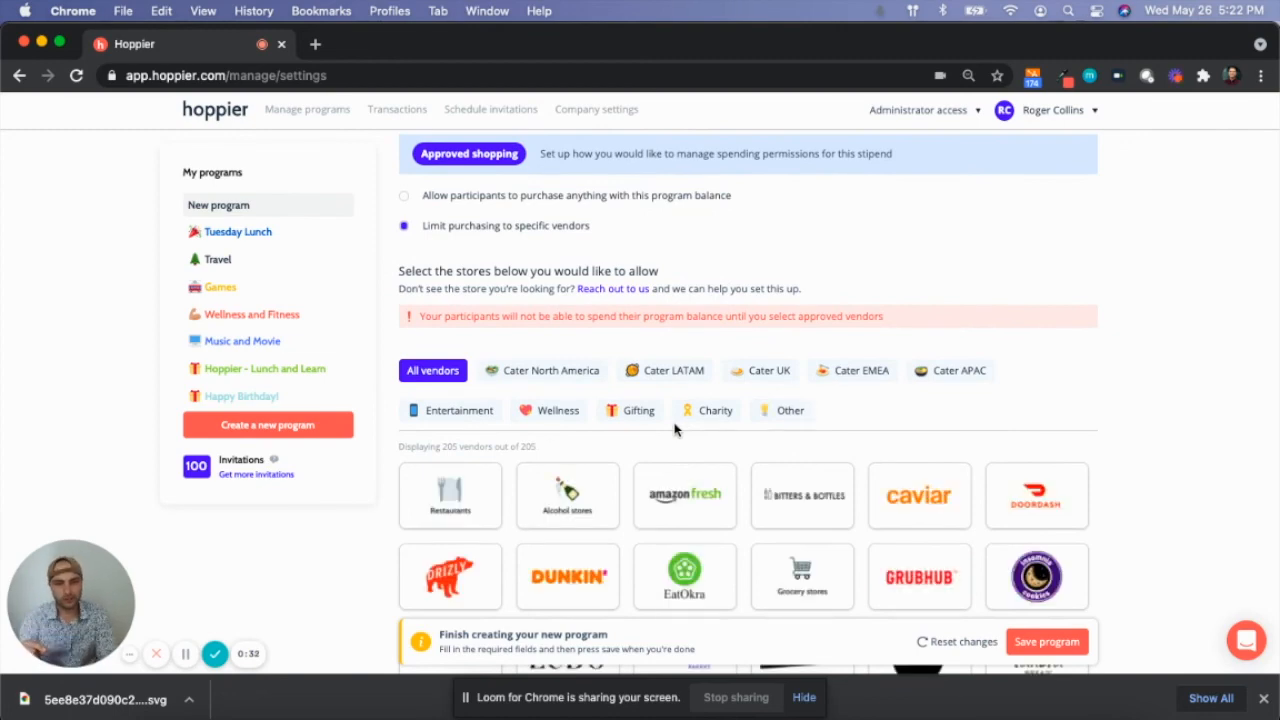
scroll(674, 430, "down", 5)
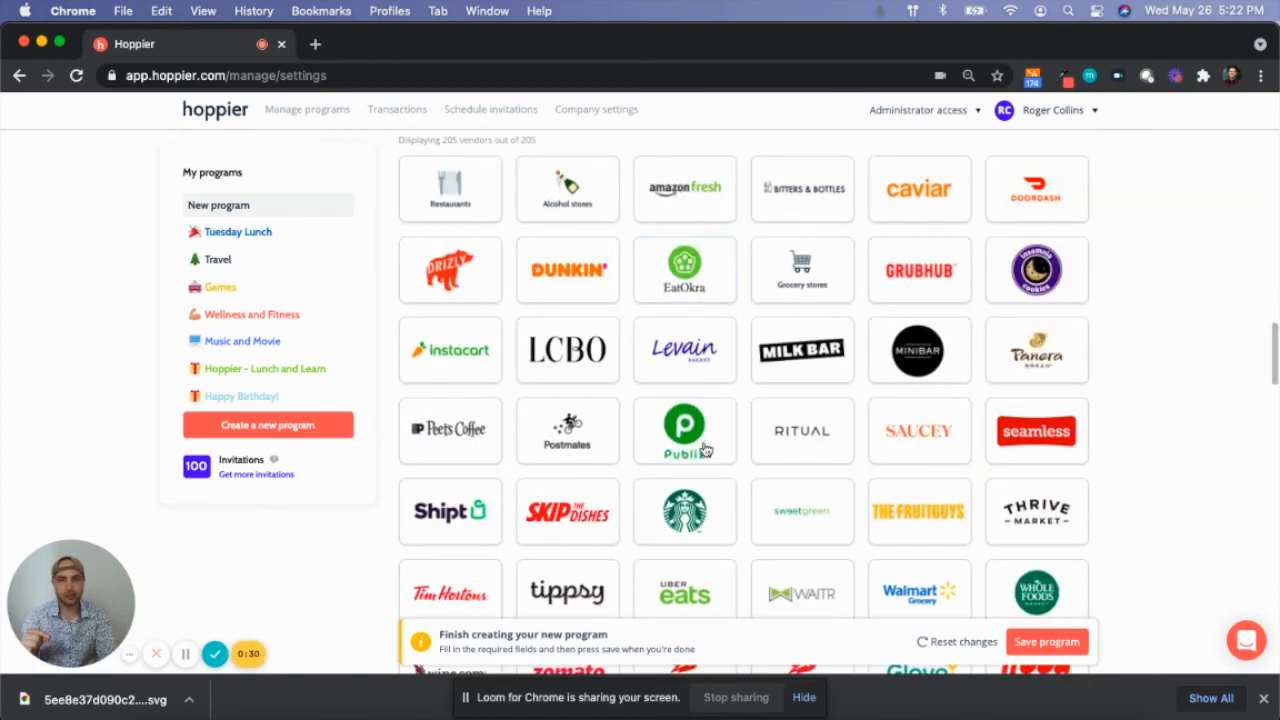
left_click(697, 588)
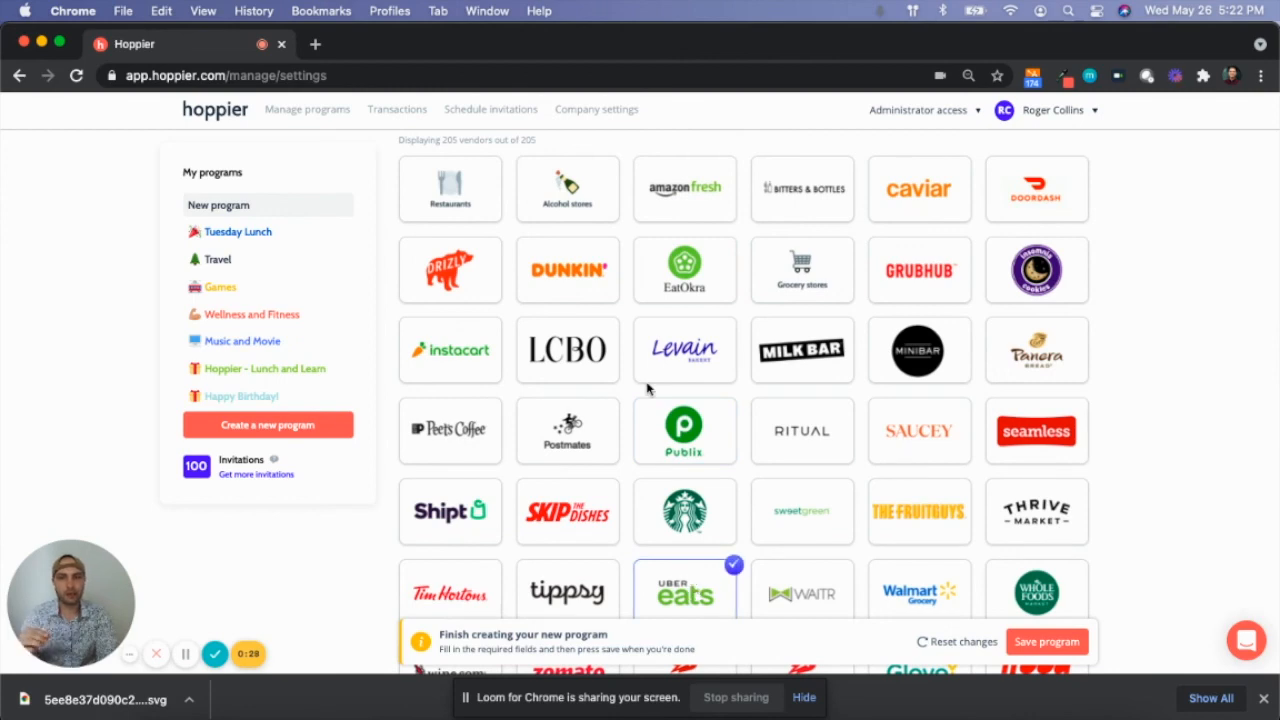
scroll(646, 388, "up", 1)
left_click(452, 226)
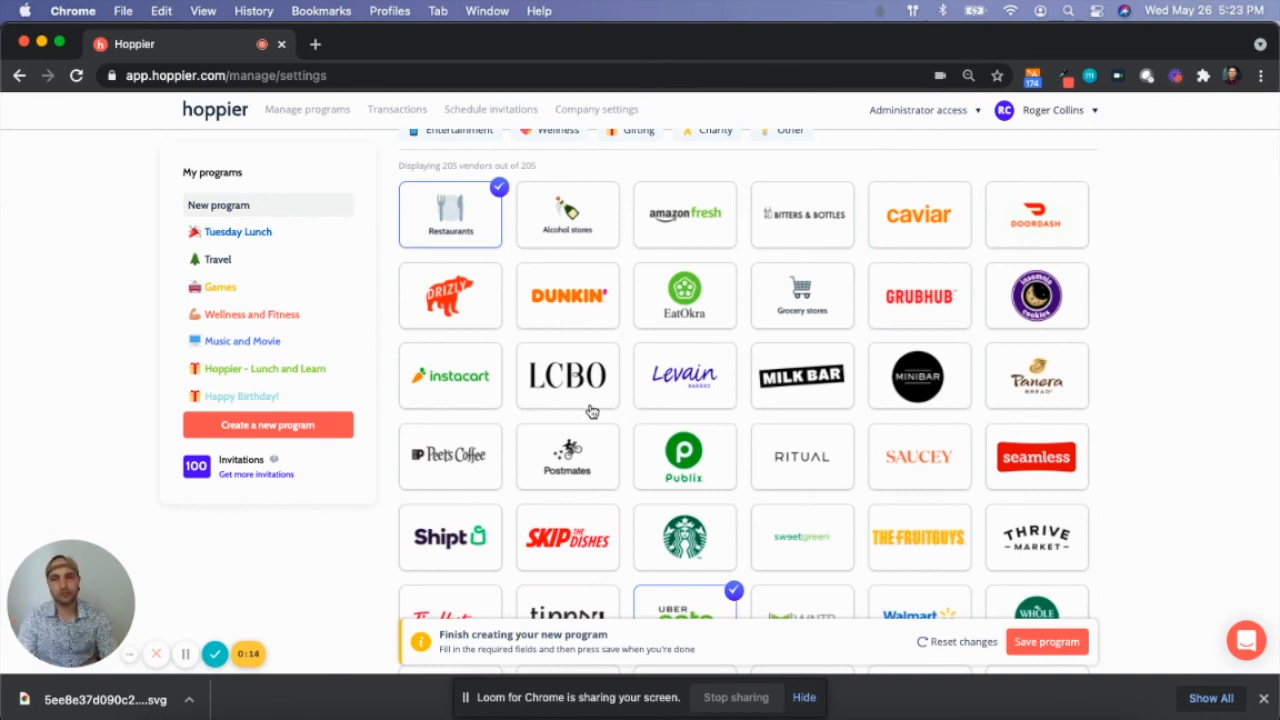
left_click(1014, 238)
left_click(900, 273)
left_click(685, 537)
left_click(1046, 641)
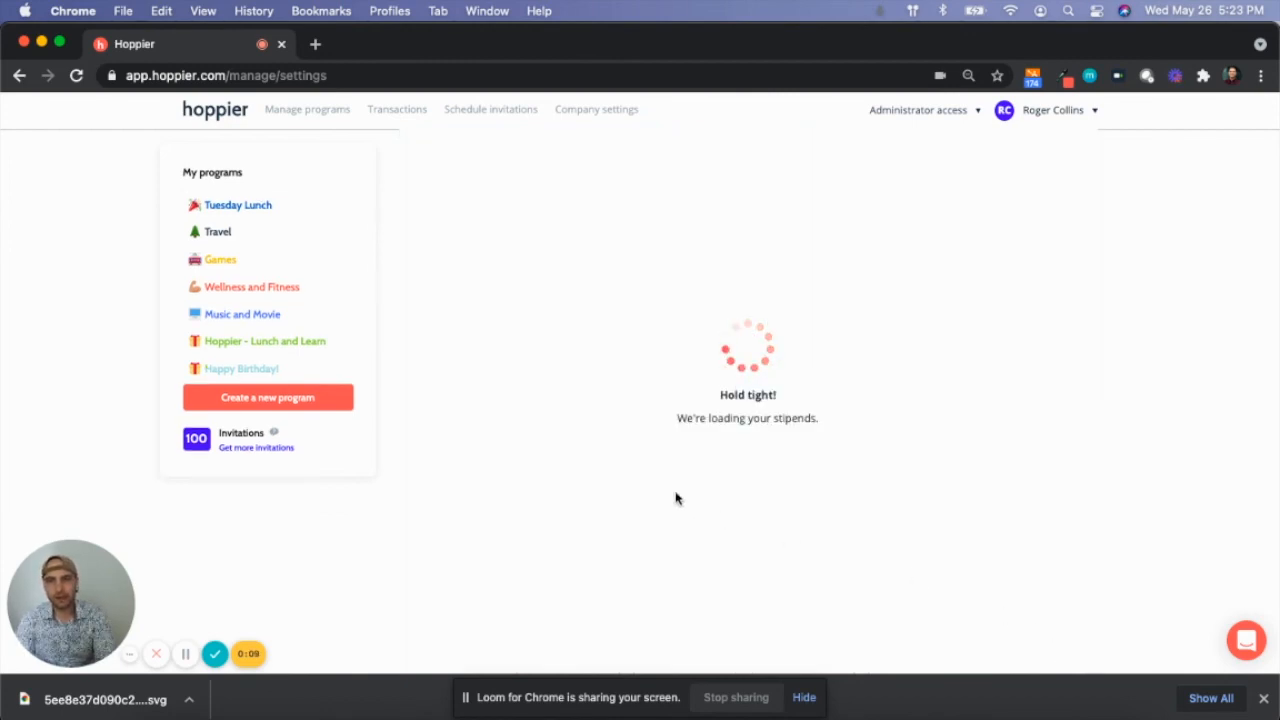
scroll(388, 502, "down", 1)
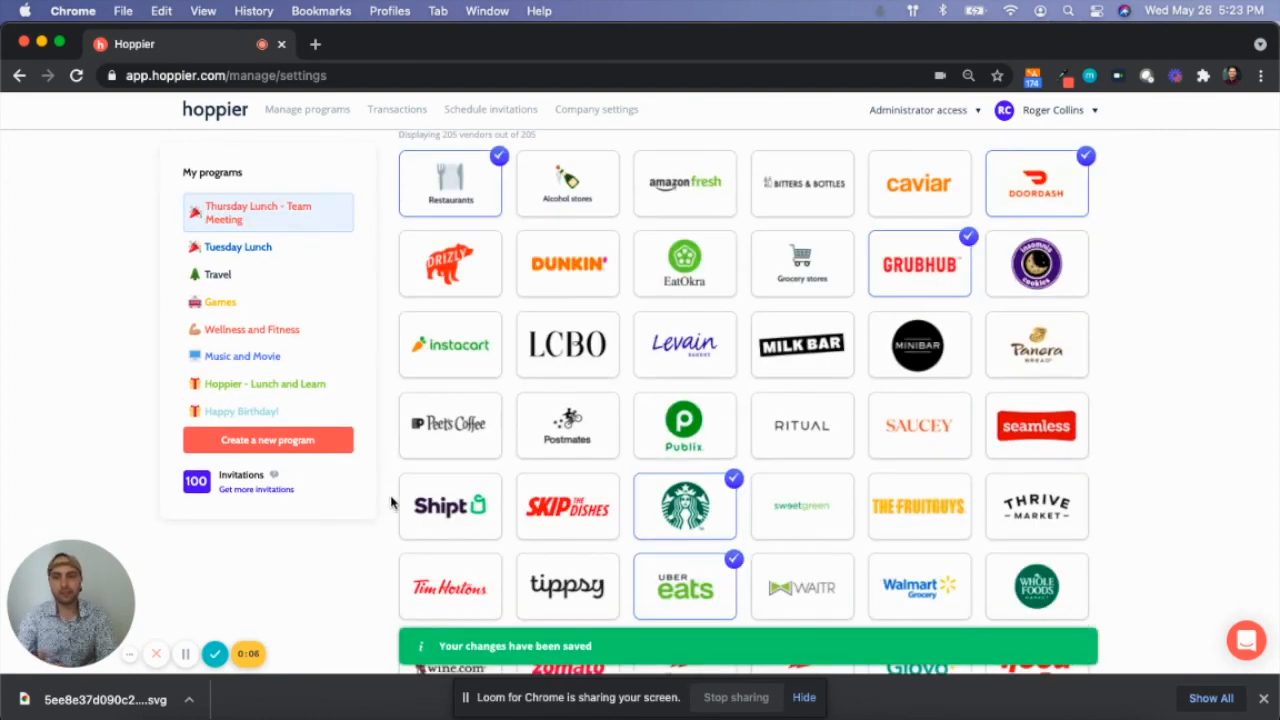